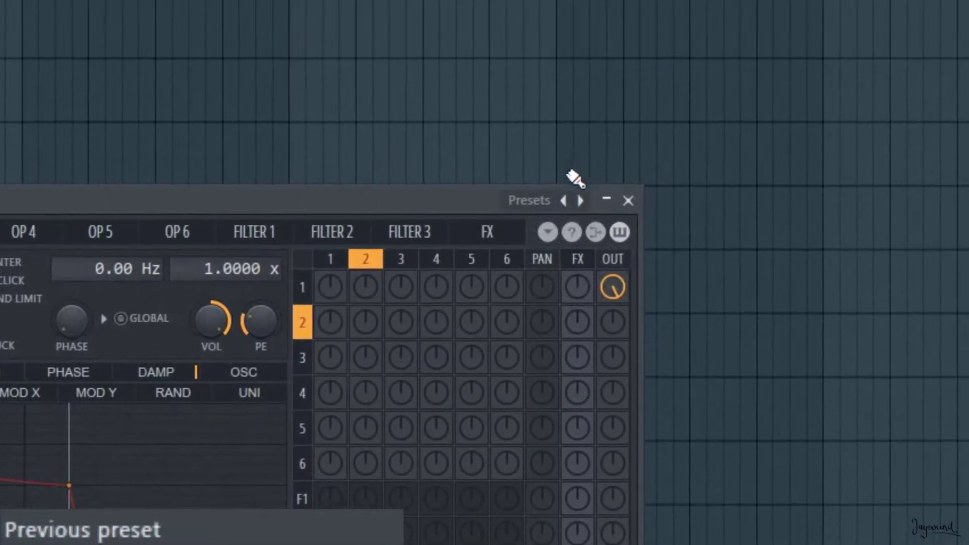
- Load the Default preset from the Sytrus preset list
click(895, 15)
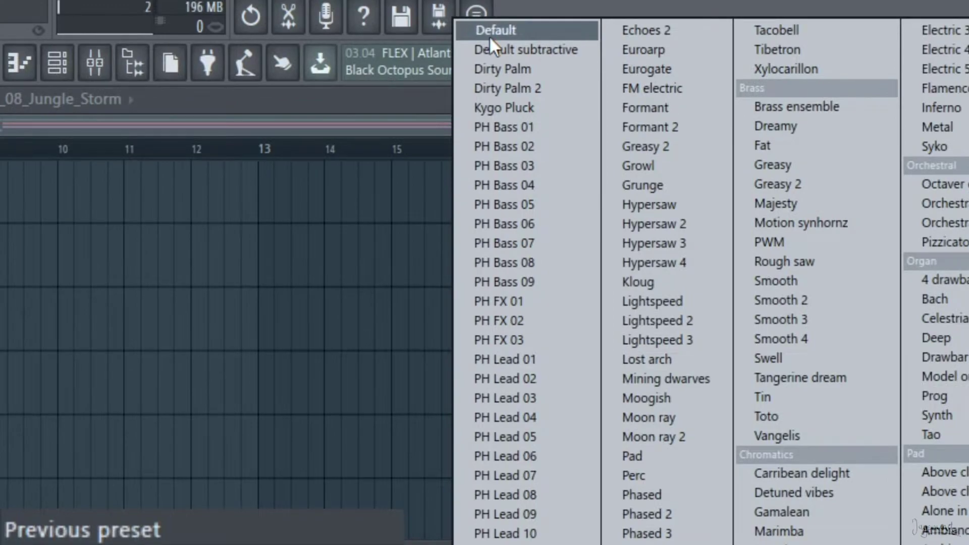
click(490, 38)
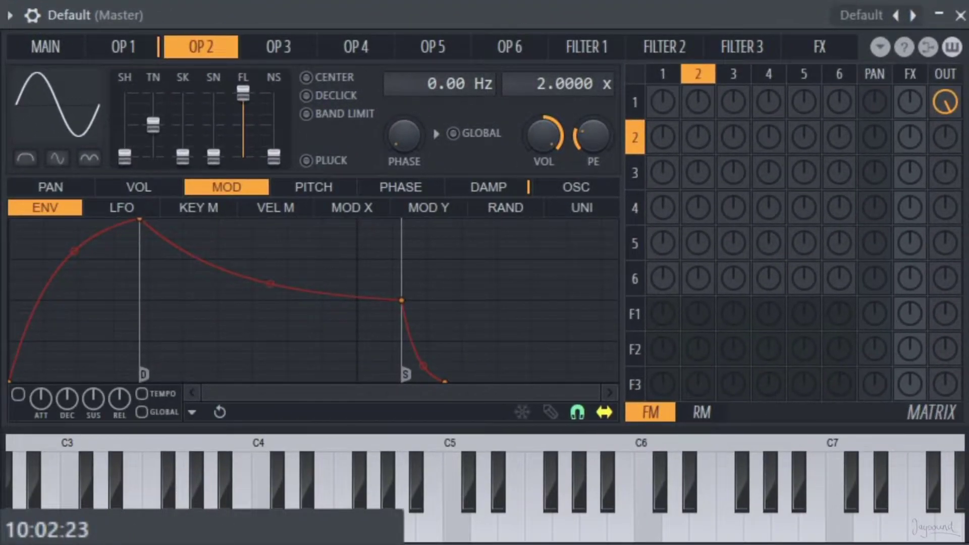
- On the Main page, raise unison phase to 100% and set draft oversampling to 8x
click(50, 48)
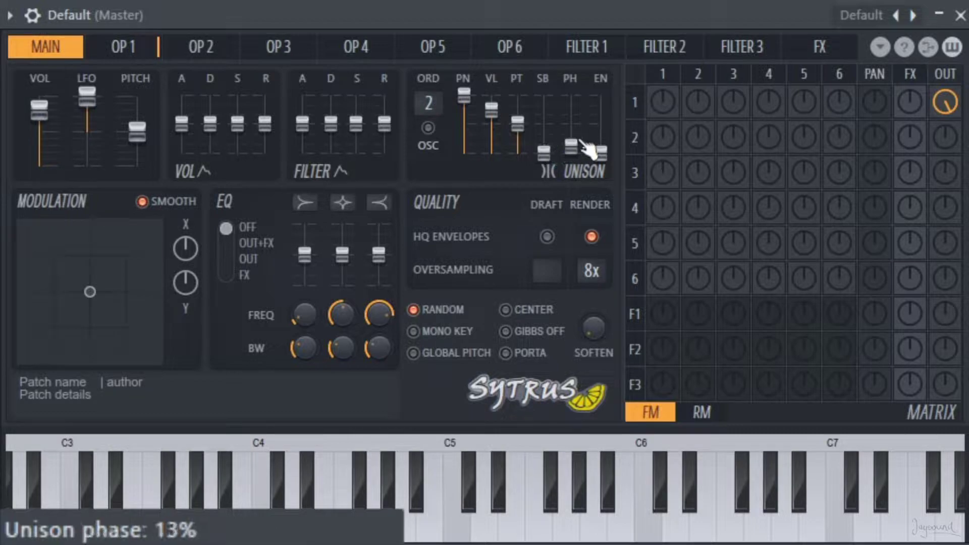
drag(571, 146, 571, 95)
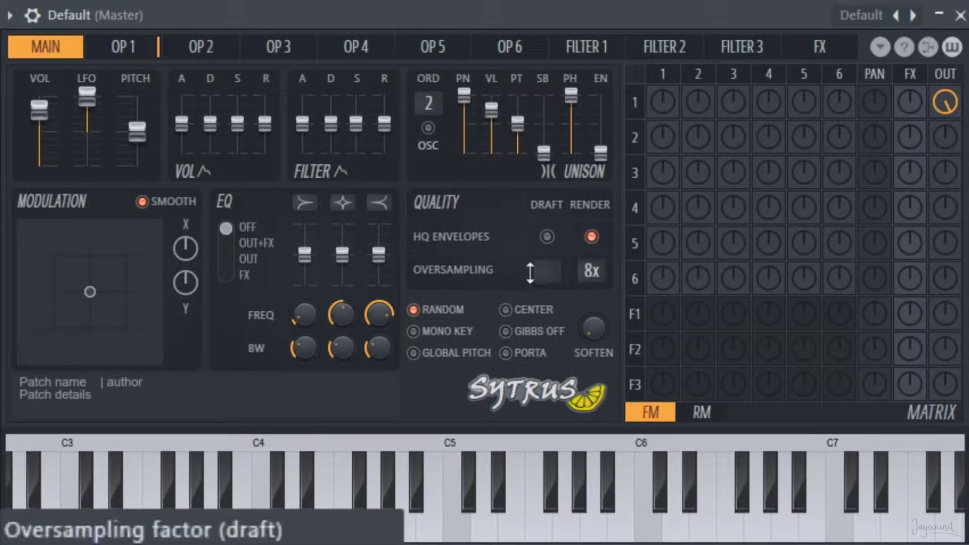
scroll(547, 270, up, 1)
scroll(547, 271, up, 1)
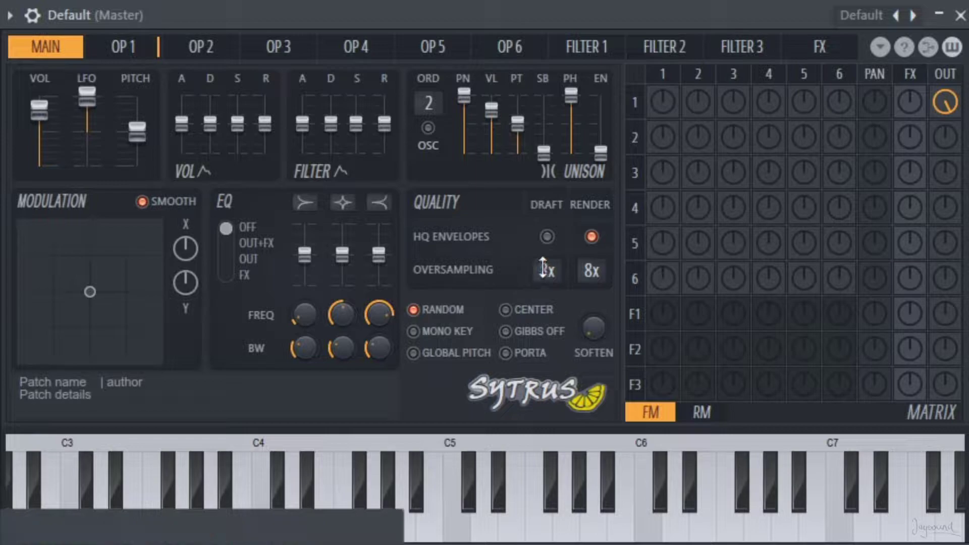
- Give Operator 1 a squarer waveform shape and lower its volume to about 62%
click(129, 43)
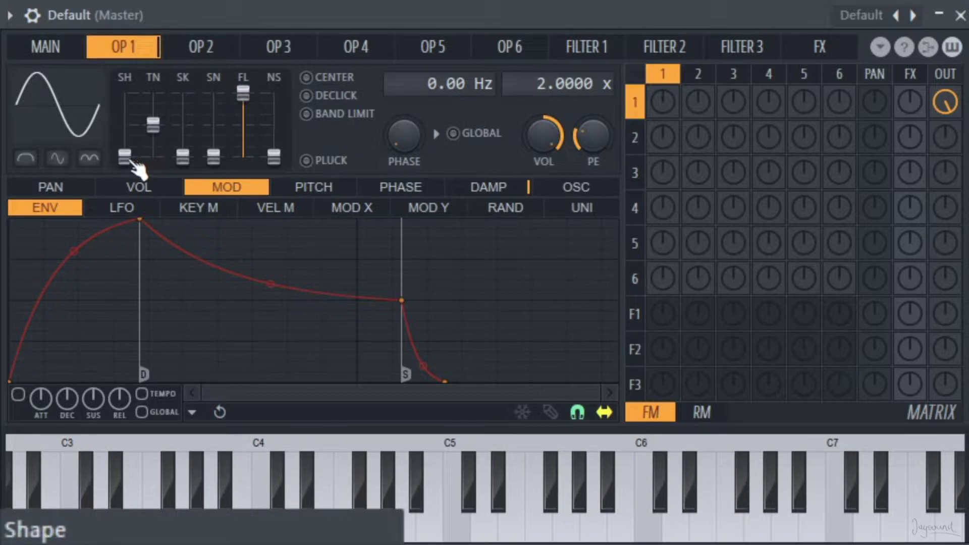
drag(125, 157, 125, 109)
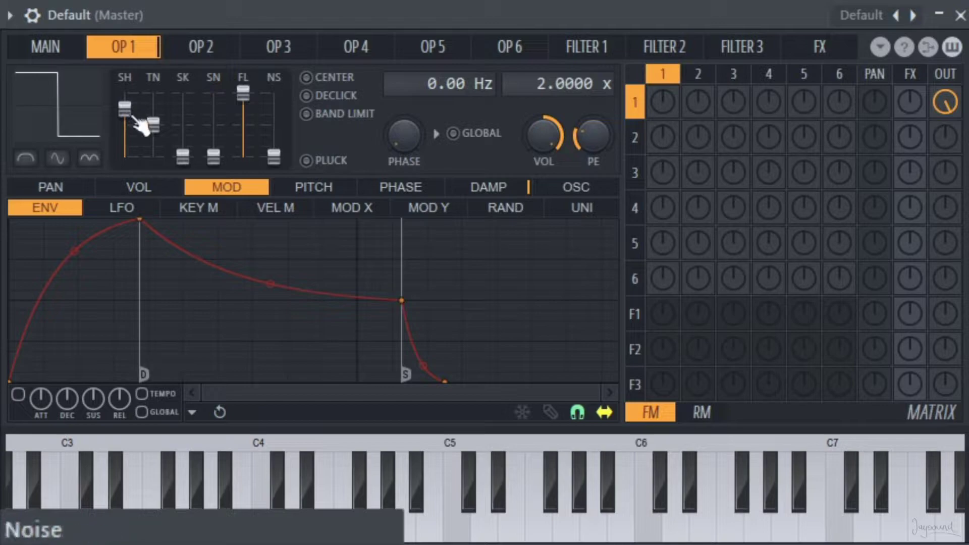
drag(545, 132, 546, 151)
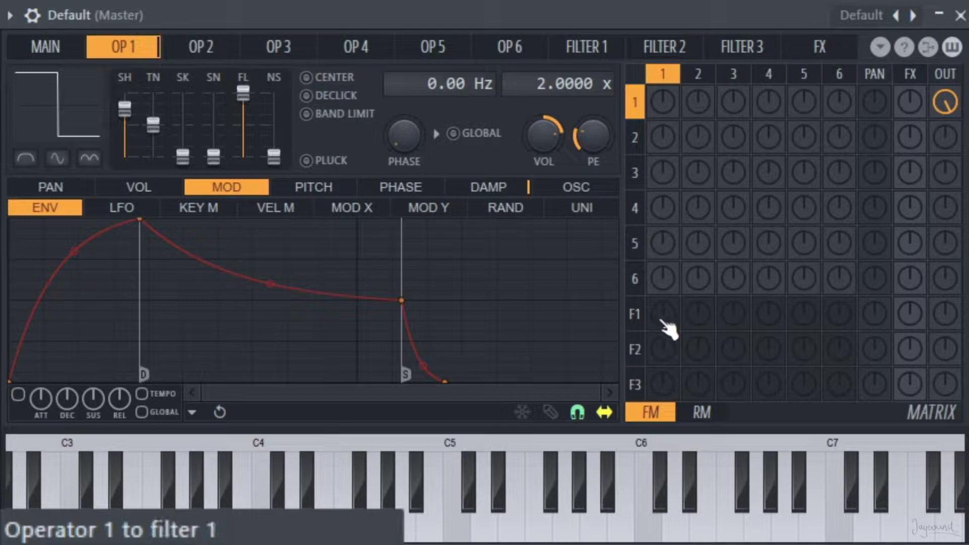
- Route Operator 1 fully into Filter 1, send Filter 1 to output, and zero Operator 1's direct output
drag(663, 317, 663, 267)
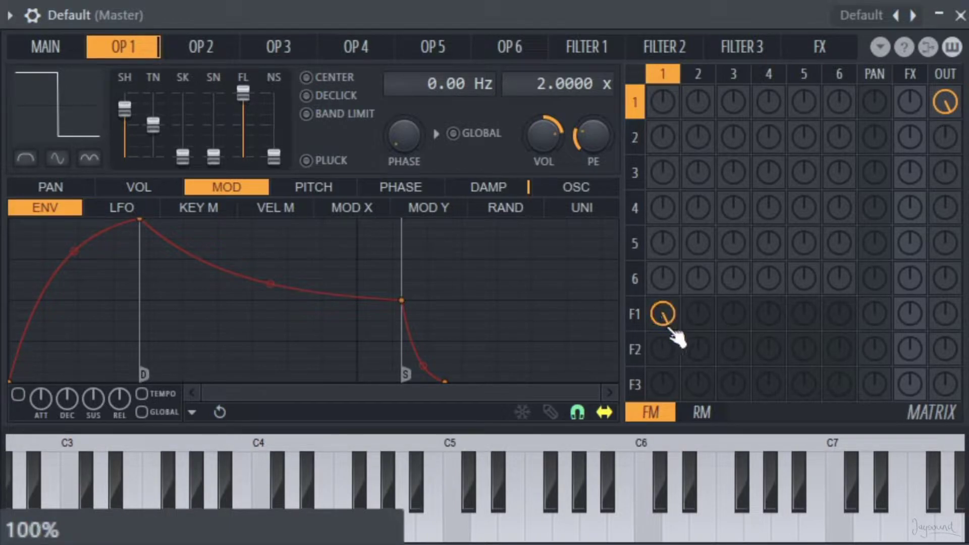
drag(943, 315, 943, 280)
drag(940, 93, 949, 107)
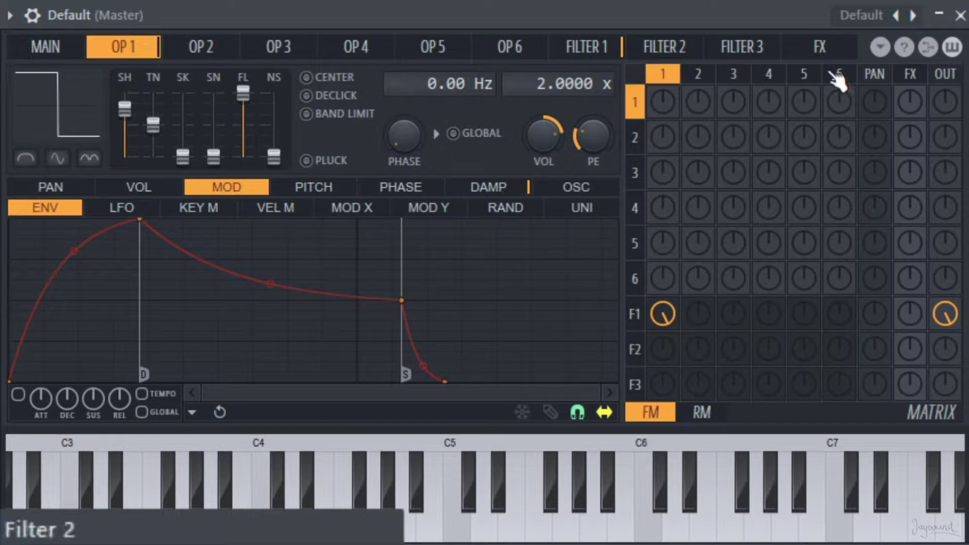
- On Filter 1, slightly lower the cutoff envelope amount and the cutoff frequency
click(611, 53)
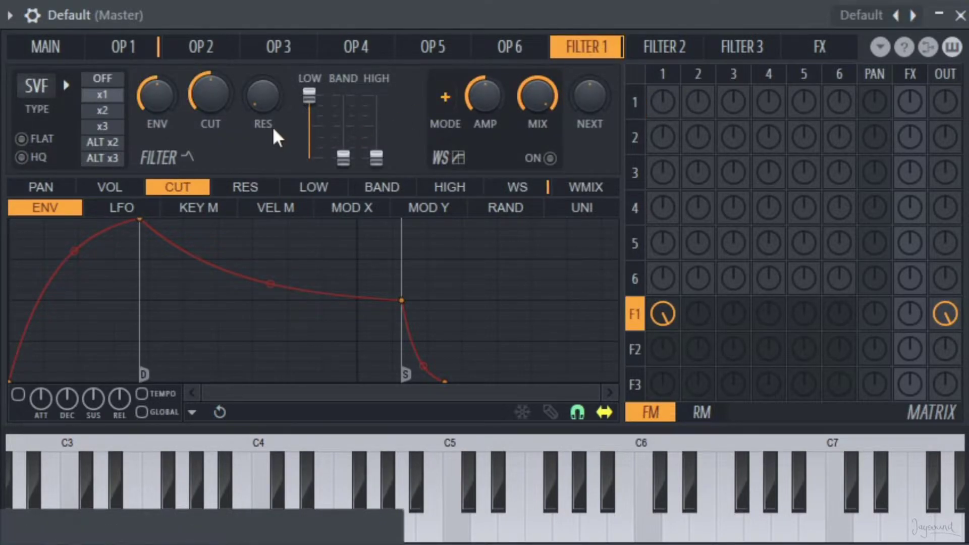
drag(158, 115, 158, 117)
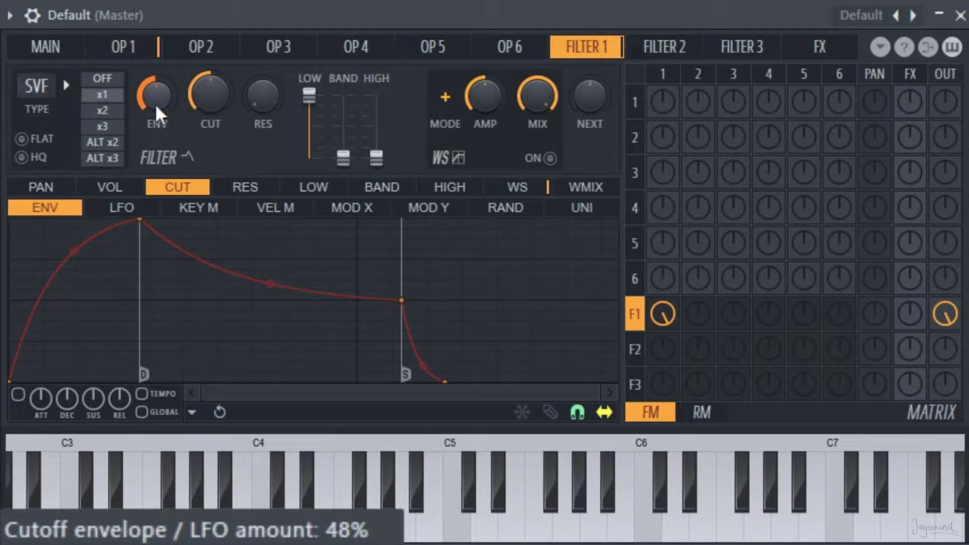
drag(212, 99, 213, 141)
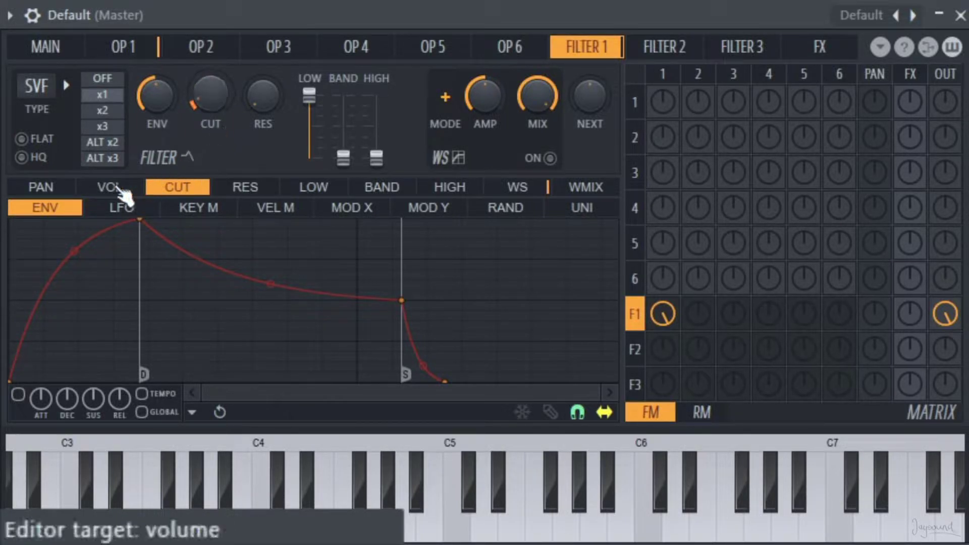
- Enable Filter 1's volume envelope and shorten its attack and decay
click(120, 189)
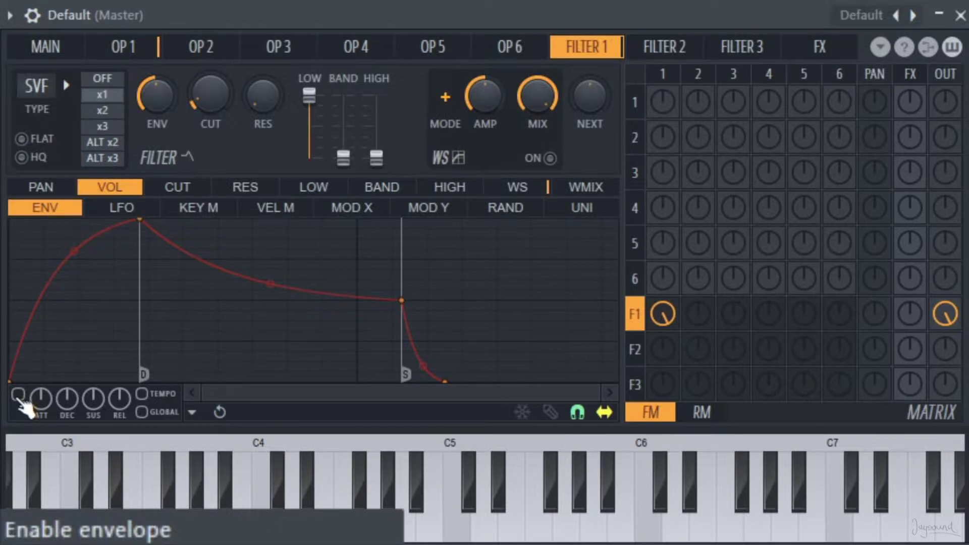
click(18, 394)
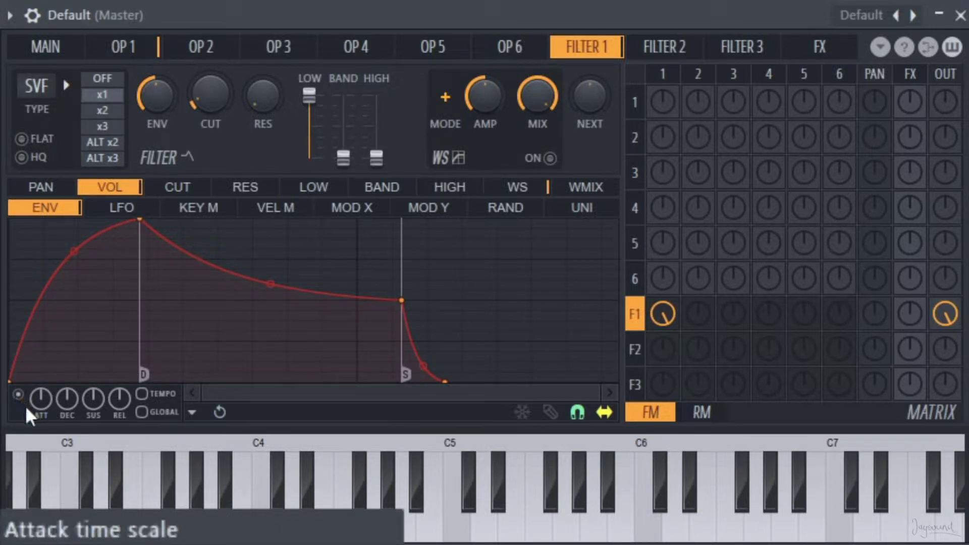
mouse_move(43, 408)
mouse_down()
mouse_move(43, 480)
mouse_move(60, 412)
mouse_up()
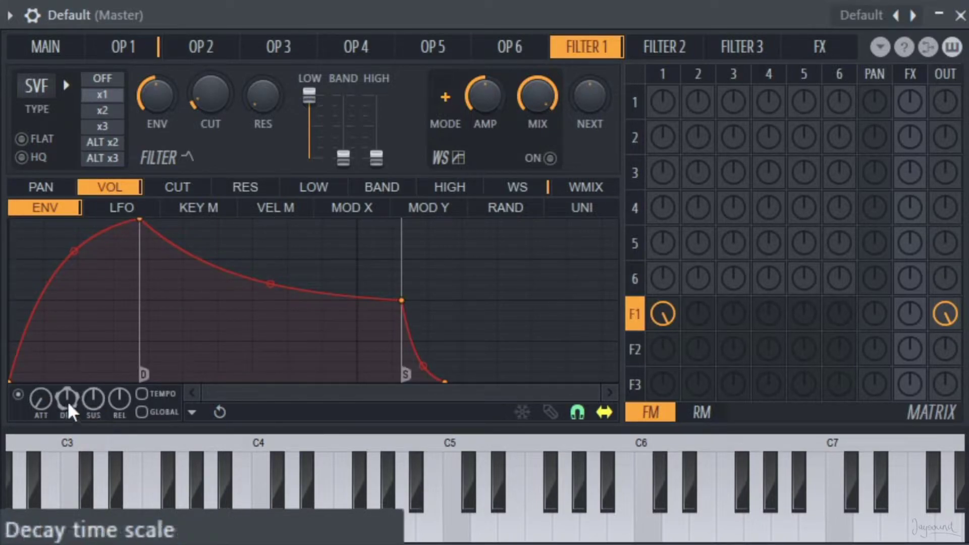
drag(67, 399, 96, 426)
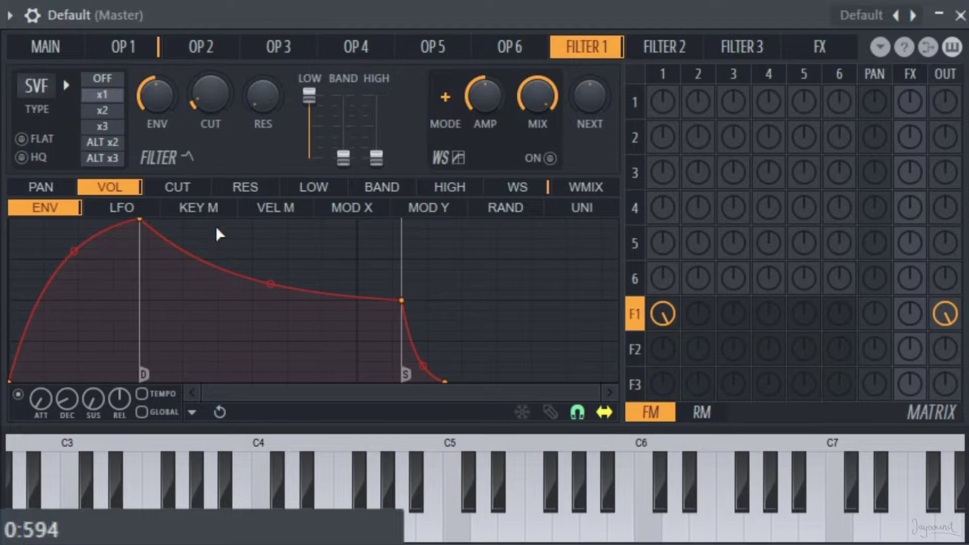
- Enable Filter 1's cutoff envelope and shorten its attack slightly
click(186, 192)
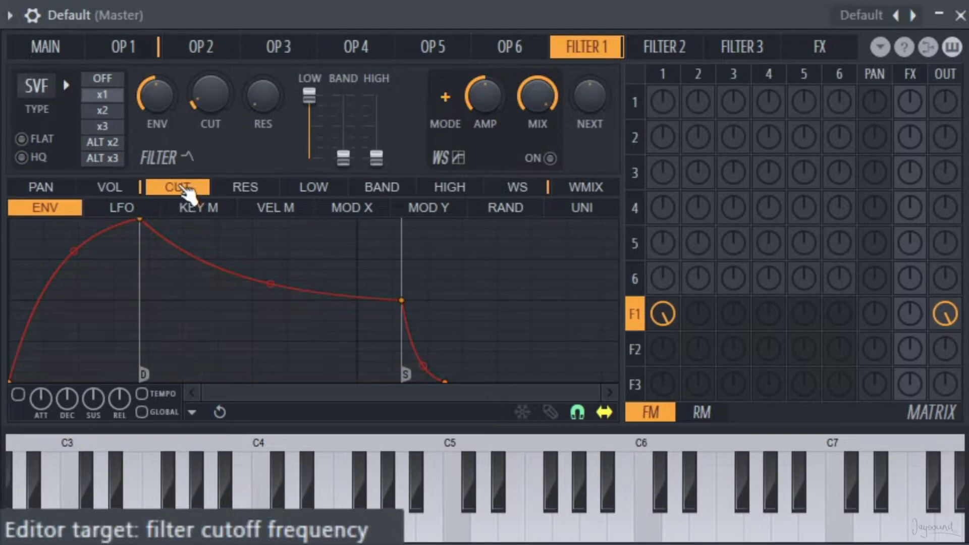
click(18, 394)
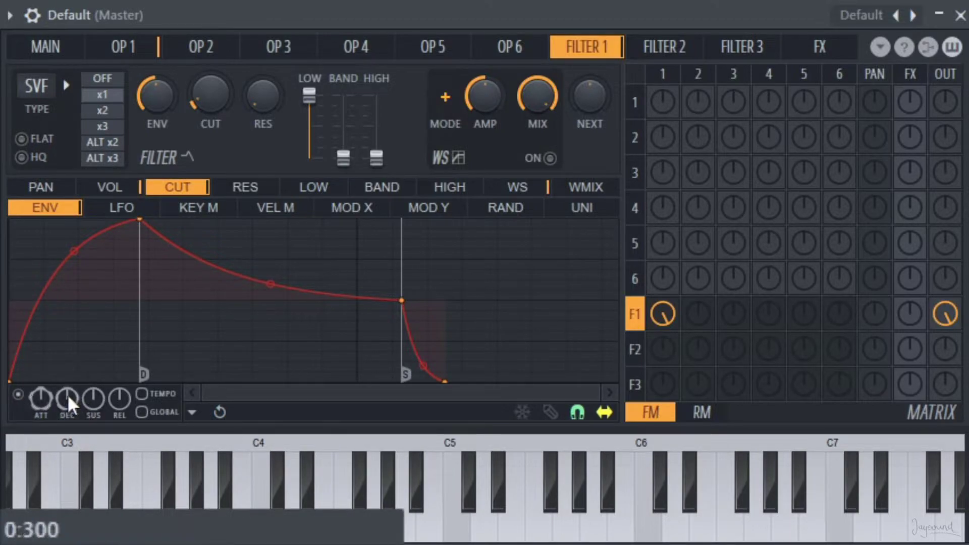
mouse_move(40, 401)
mouse_down()
mouse_move(40, 453)
mouse_move(40, 404)
mouse_up()
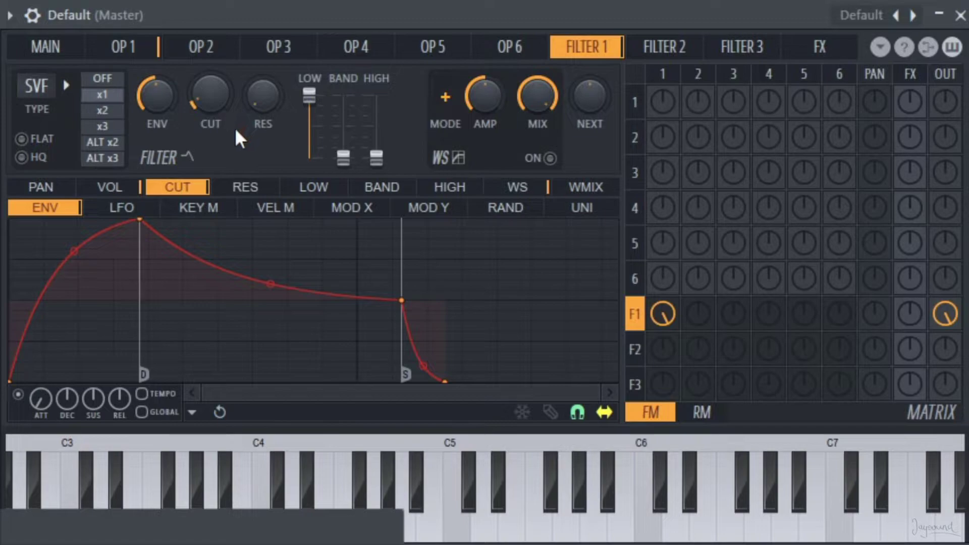
- Enable Filter 1's waveshaper with a flattened curve at about 23% mix, then audition two notes
click(549, 158)
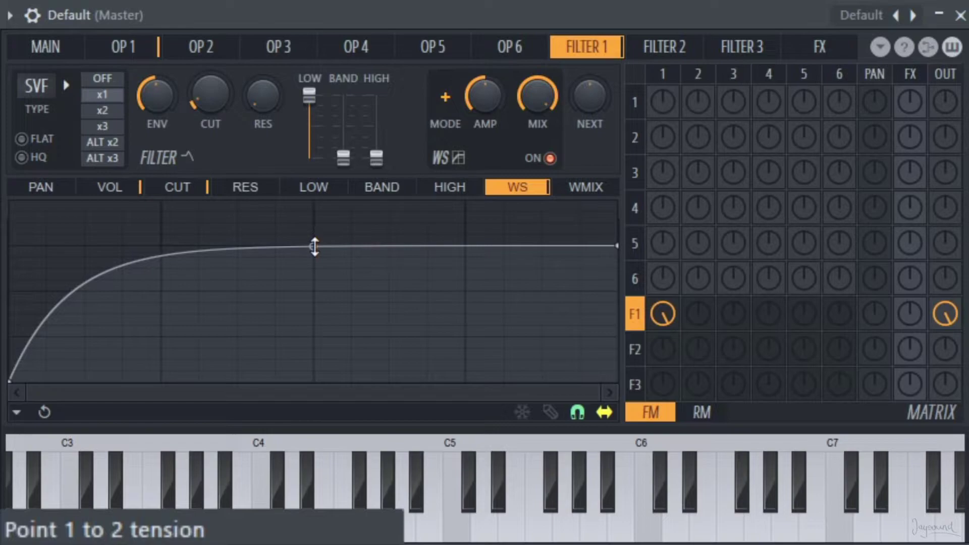
drag(314, 246, 313, 292)
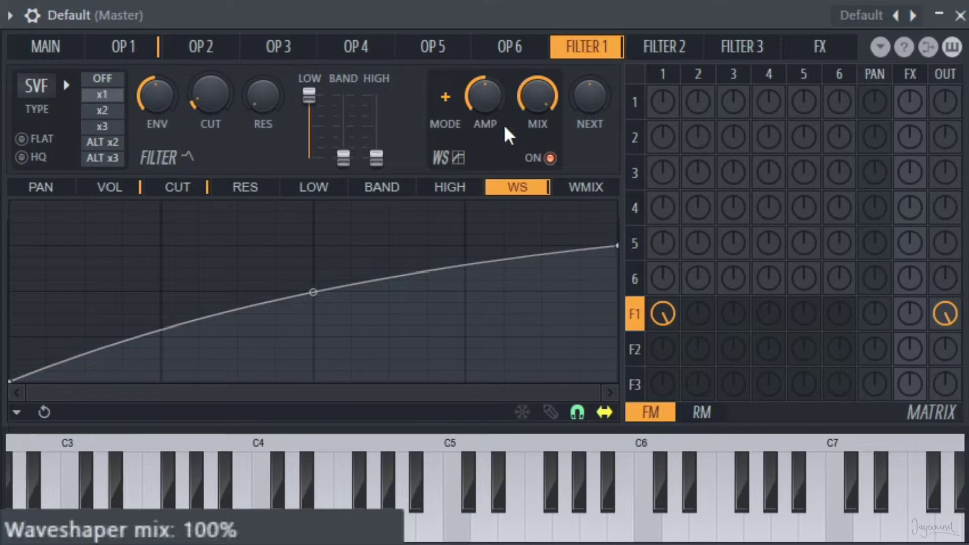
drag(547, 106, 547, 145)
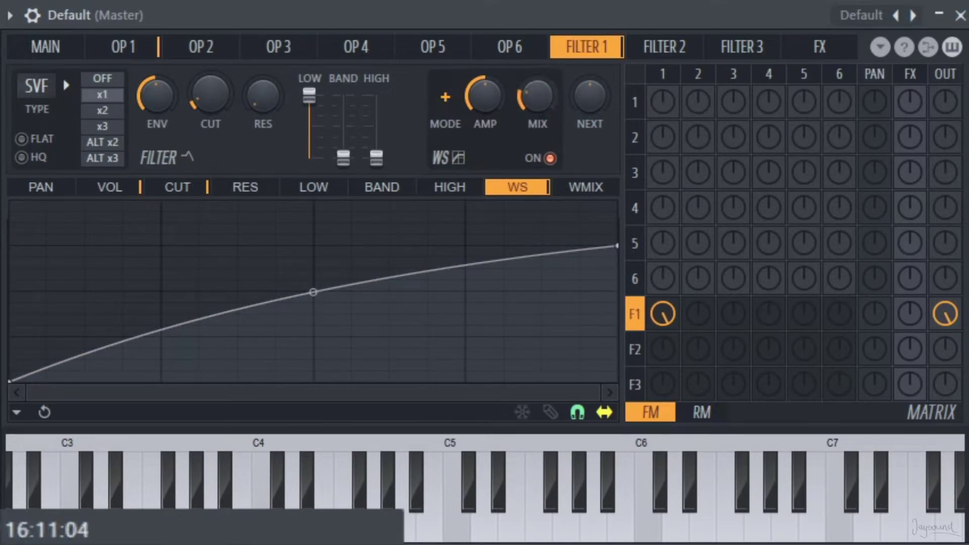
key(x)
key(z)
- Set Operator 2's frequency ratio to 1.0000 x and route it into Filter 1 at about 95%
click(214, 47)
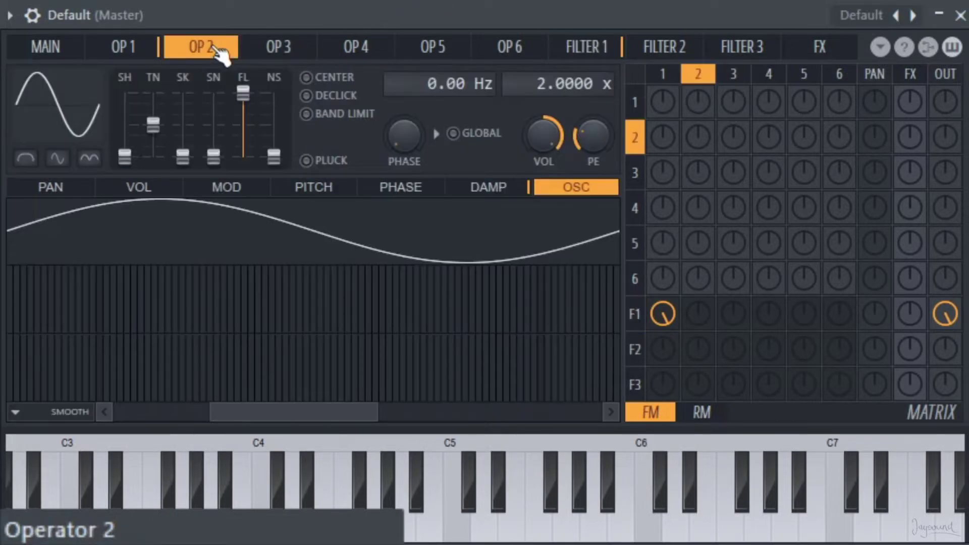
click(75, 189)
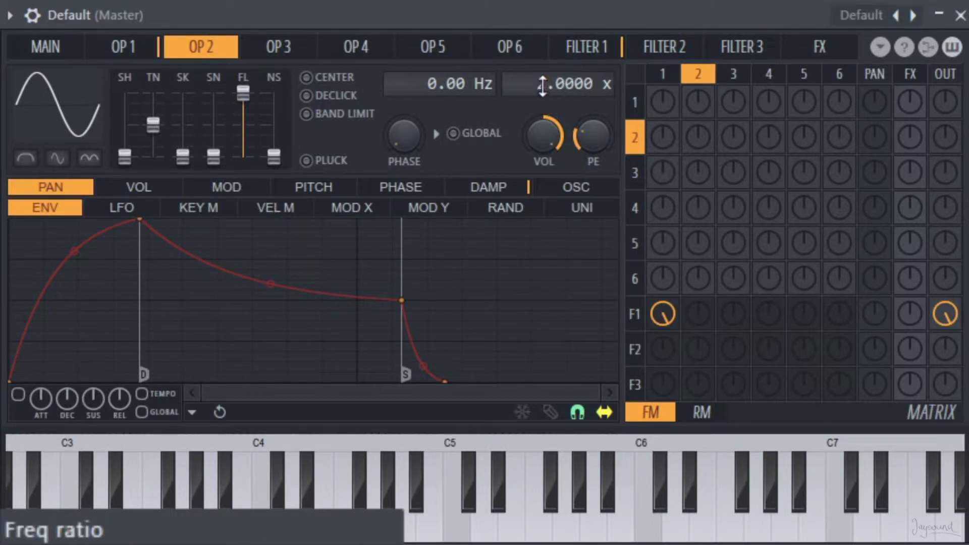
drag(555, 83, 555, 96)
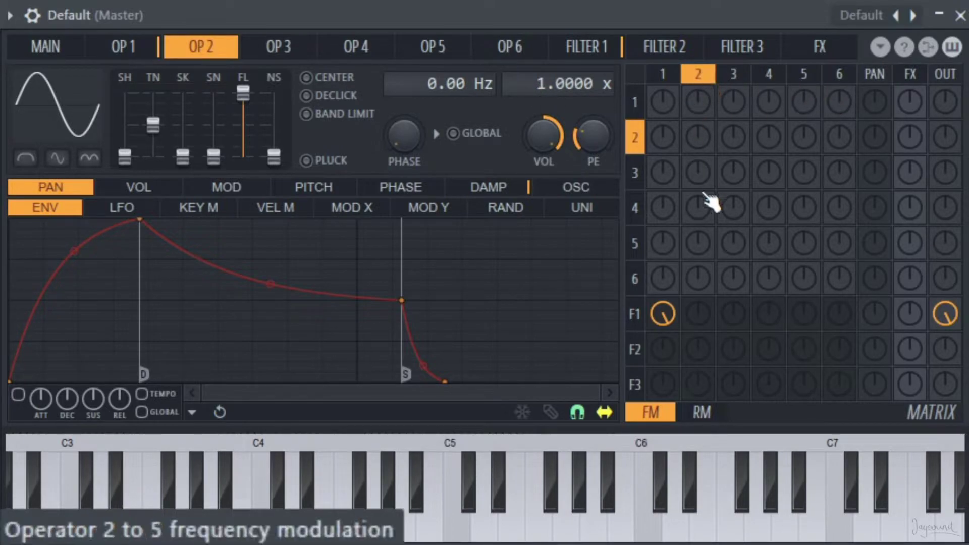
drag(704, 321, 704, 267)
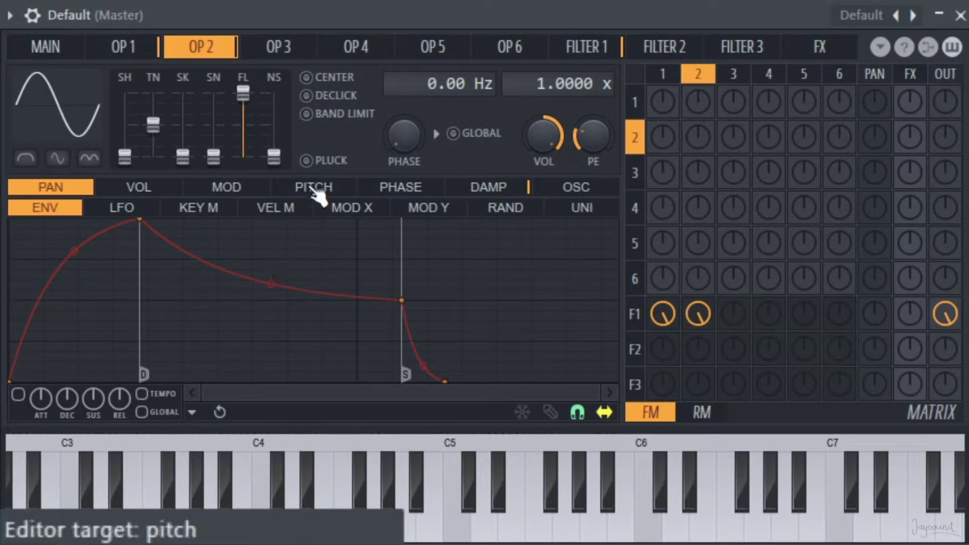
- Raise Operator 3's noise mix to 100% and route it into Filter 2 at 100%
click(279, 48)
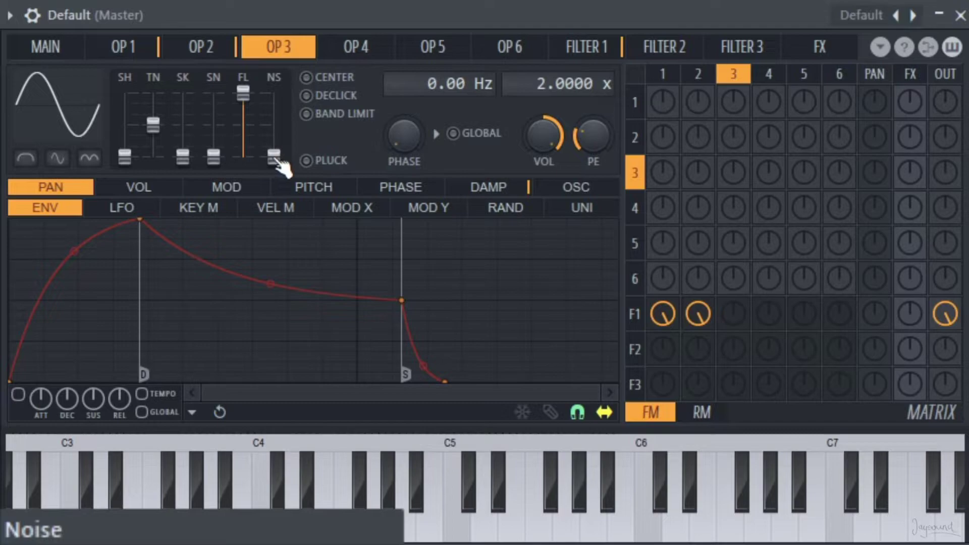
drag(275, 159, 275, 94)
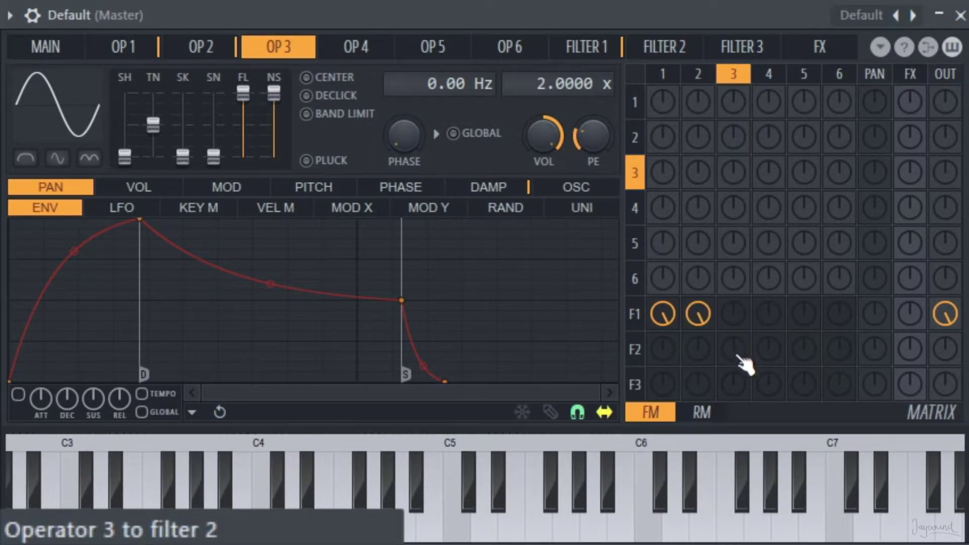
drag(741, 359, 740, 333)
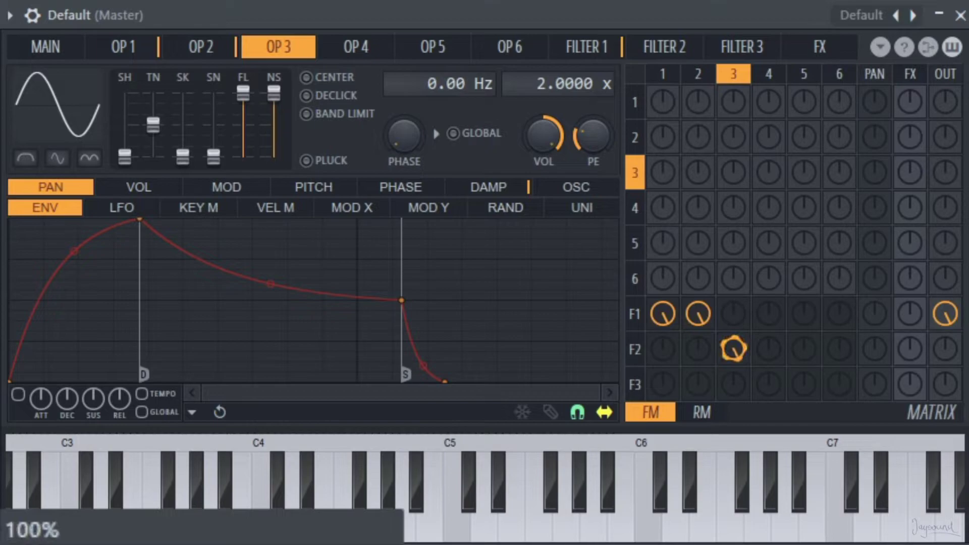
- Set Filter 2 to high 100%, low 19%, cutoff 43%, next 100%, and route Filter 3 to output
click(674, 46)
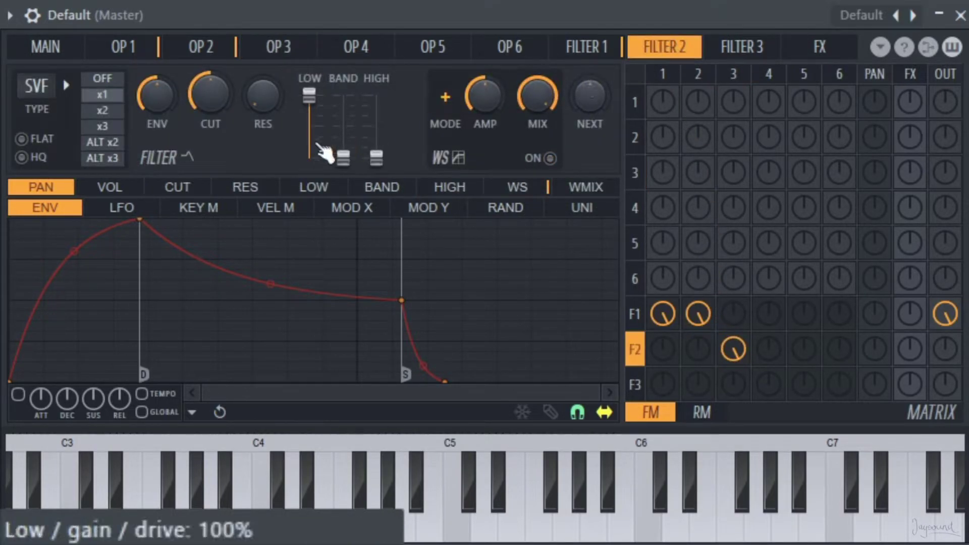
drag(386, 169, 386, 104)
drag(309, 96, 309, 158)
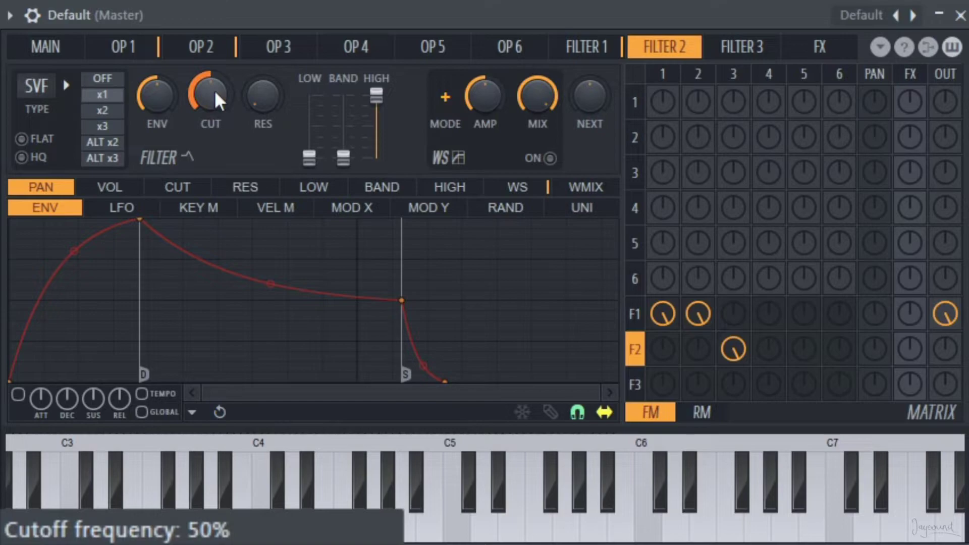
drag(218, 100, 218, 110)
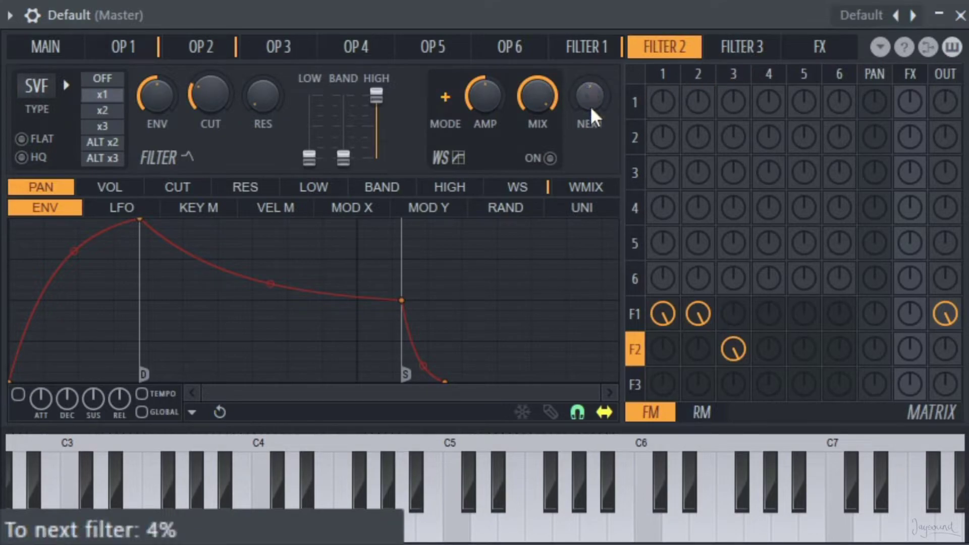
drag(591, 112, 592, 43)
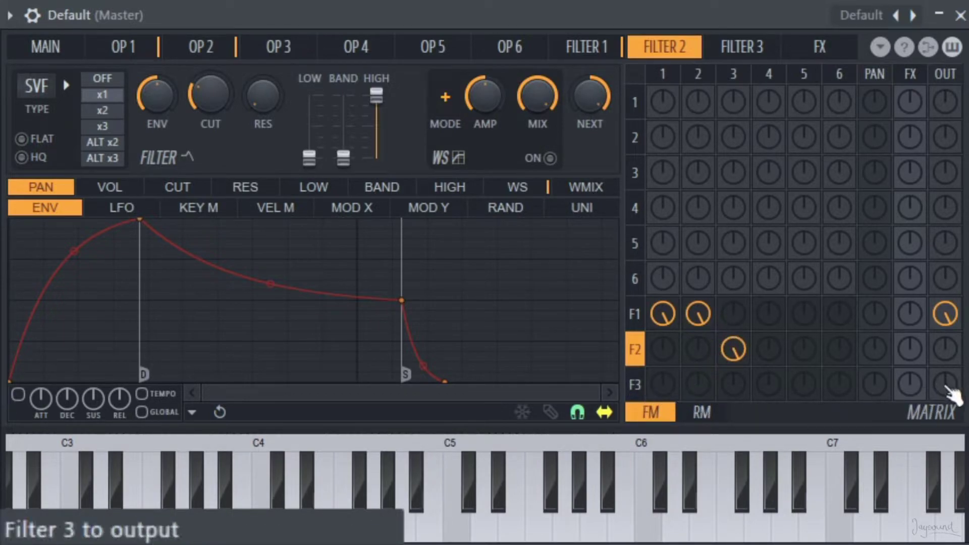
drag(946, 386, 945, 348)
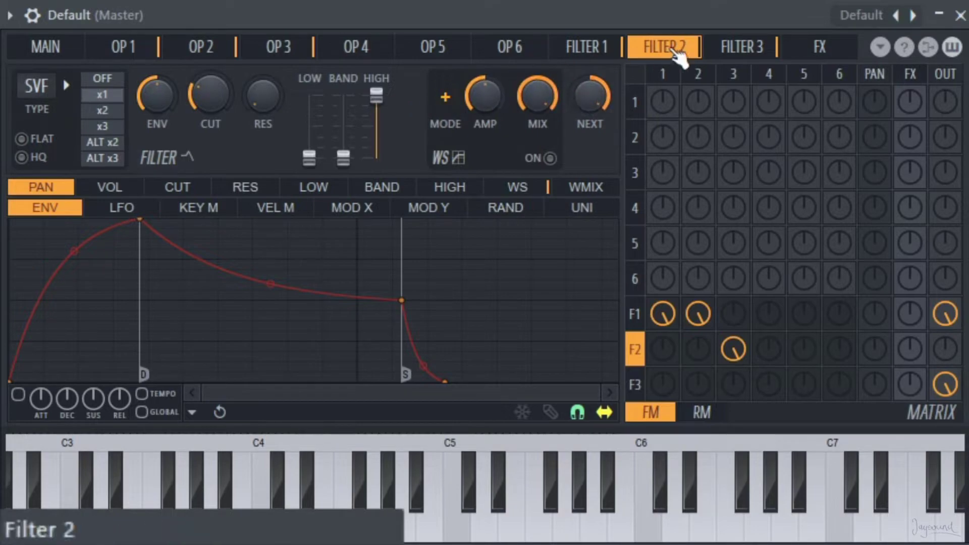
- Enable Filter 3's volume envelope, shorten its attack and decay, and drop sustain to -100%
click(741, 49)
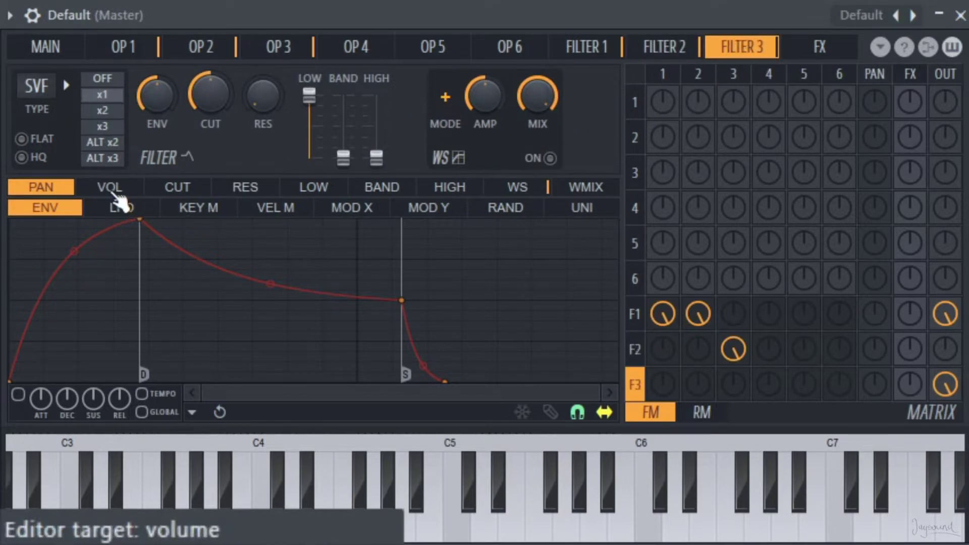
click(111, 190)
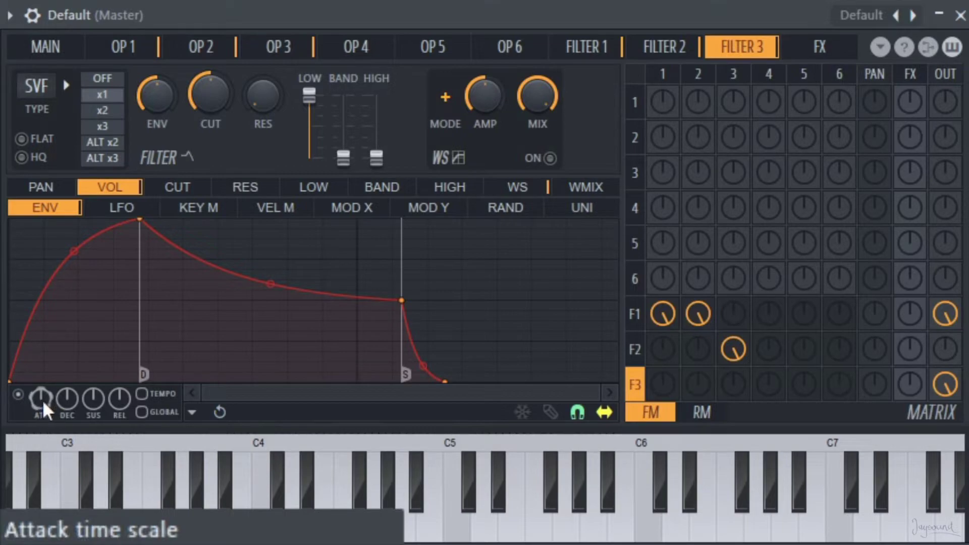
drag(43, 409, 43, 453)
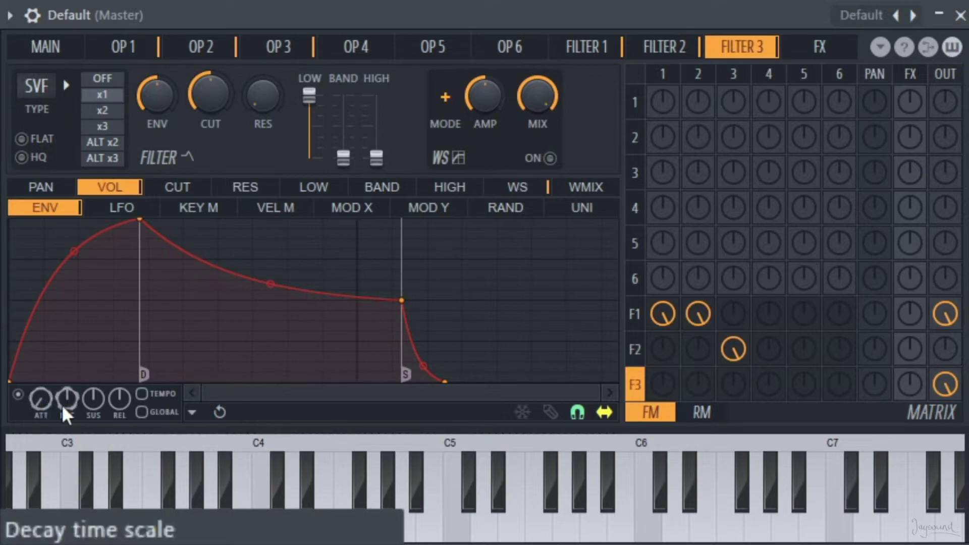
drag(69, 403, 69, 446)
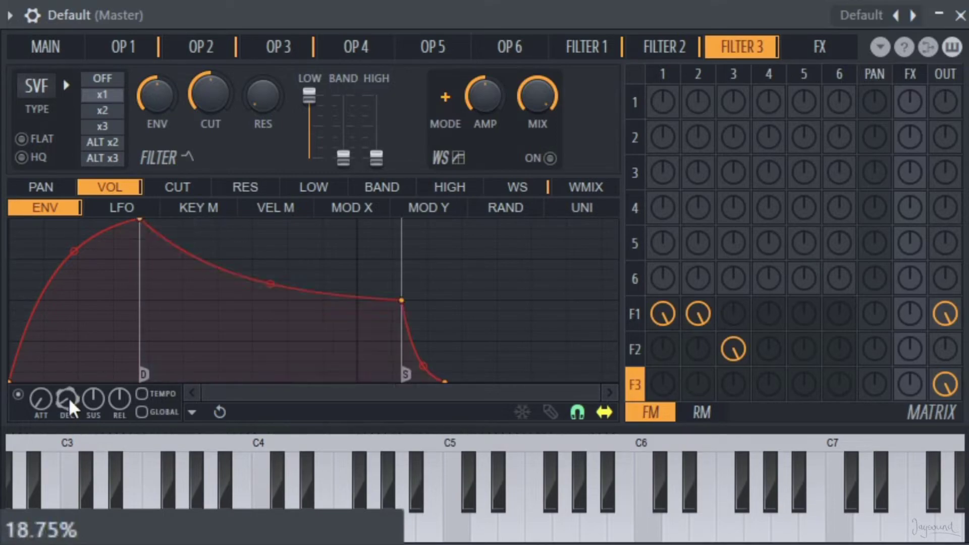
mouse_move(95, 408)
mouse_down()
mouse_move(96, 444)
mouse_move(95, 409)
mouse_up()
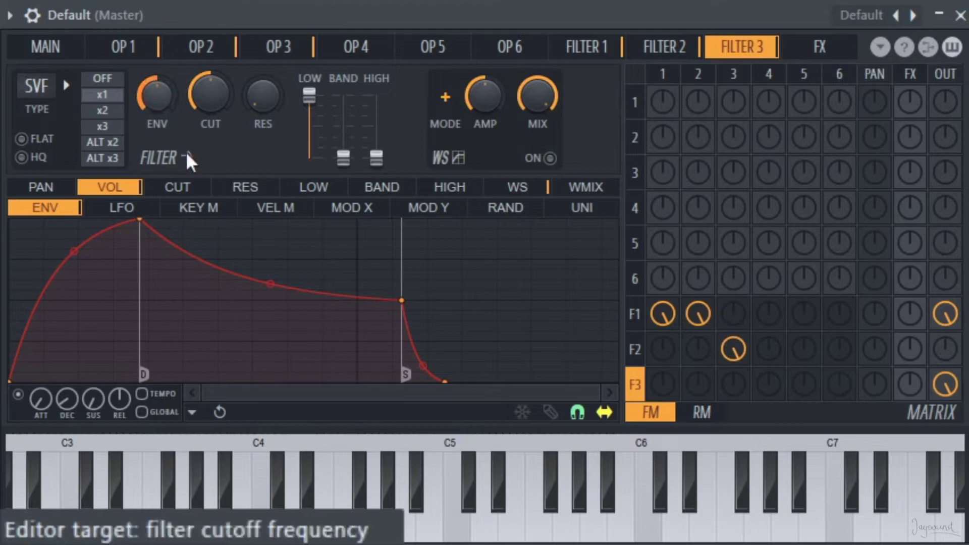
- Shorten Filter 3's cutoff envelope to a 17.97% attack and 37.50% decay
click(187, 191)
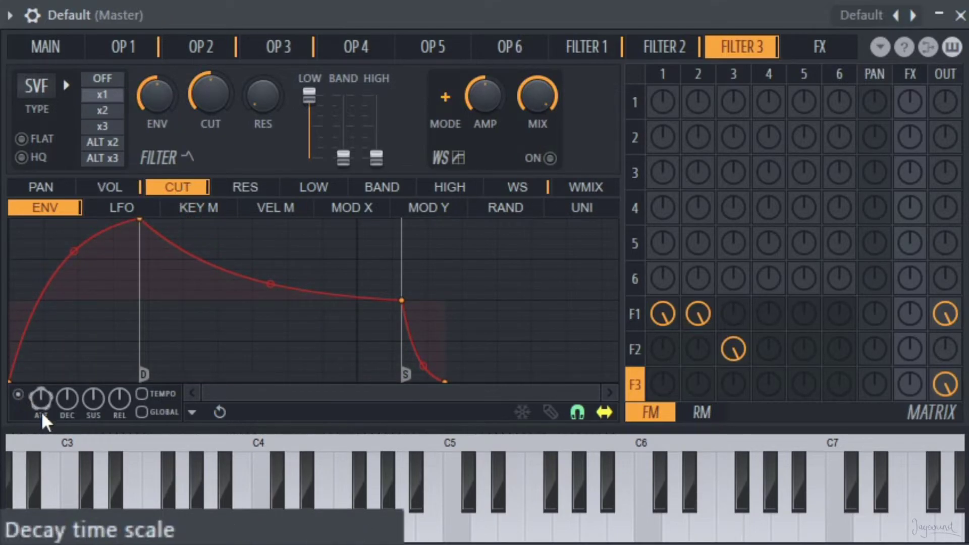
drag(44, 403, 44, 470)
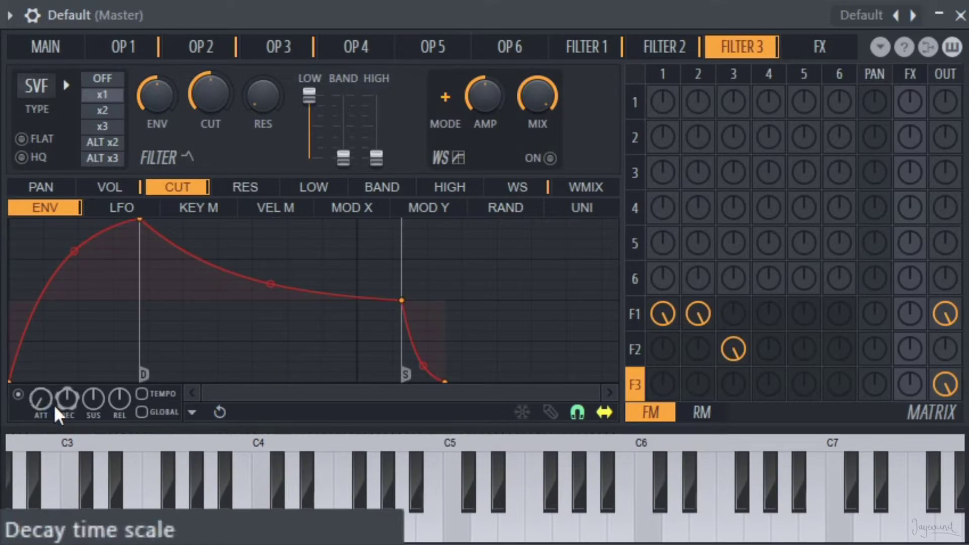
mouse_move(69, 401)
mouse_down()
mouse_move(69, 426)
mouse_move(69, 403)
mouse_up()
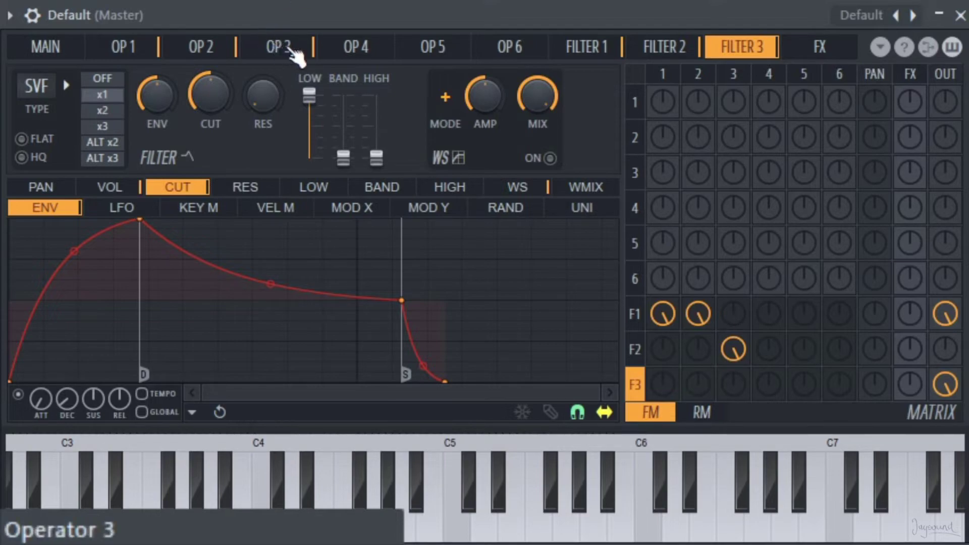
- Lower Operator 3's volume to about 38% and give Operator 4 a sawtooth-like waveform
click(294, 54)
drag(554, 137, 540, 172)
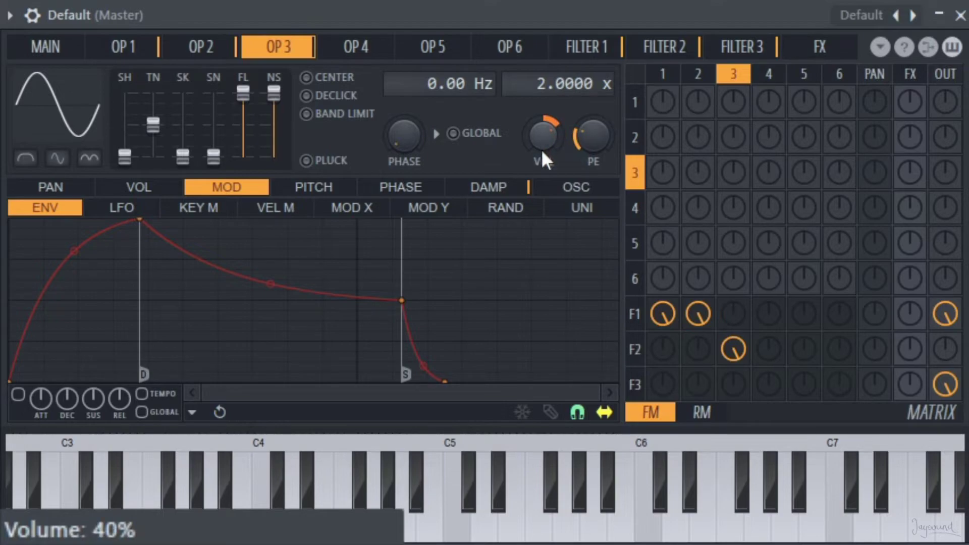
click(358, 48)
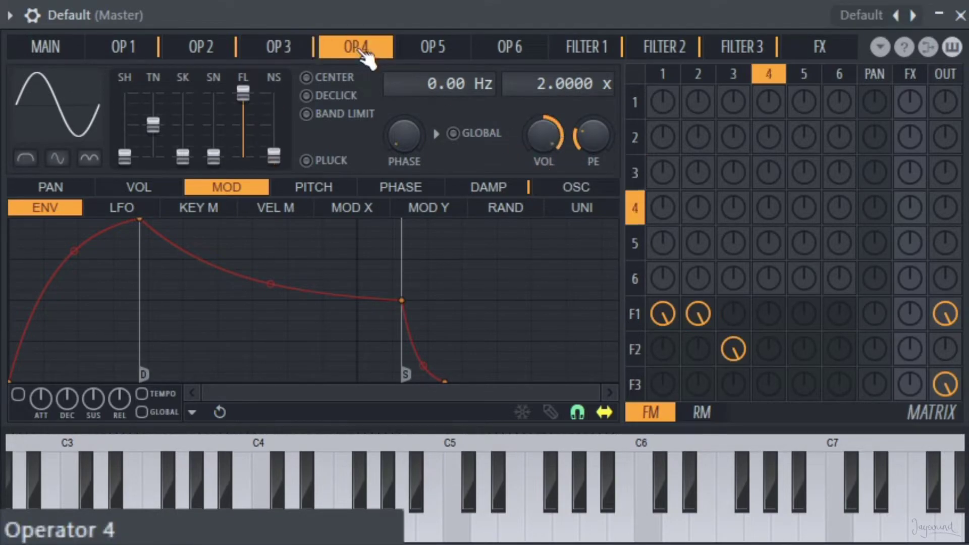
drag(125, 157, 125, 108)
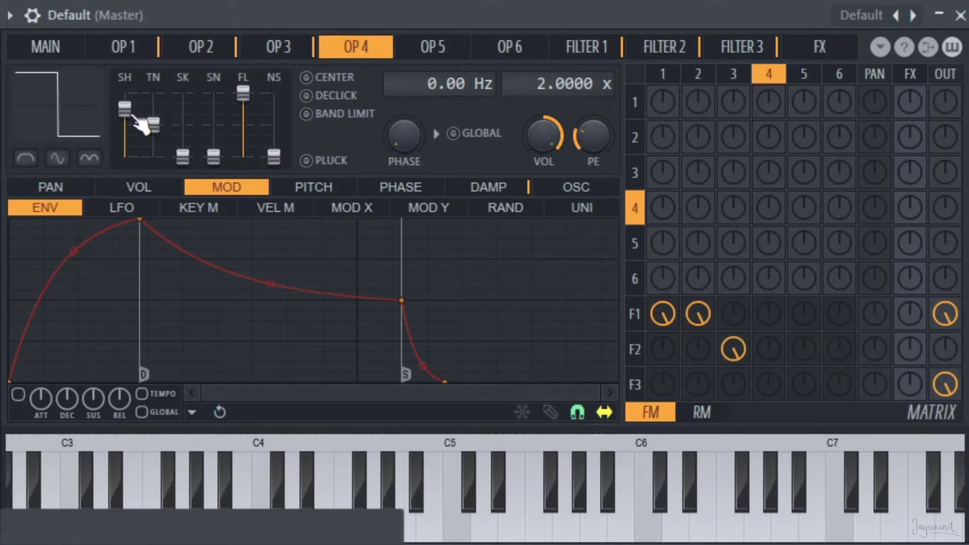
- Set Operator 4's volume to about 87%, route it 100% into Filter 3, and audition the pluck
drag(543, 136, 543, 149)
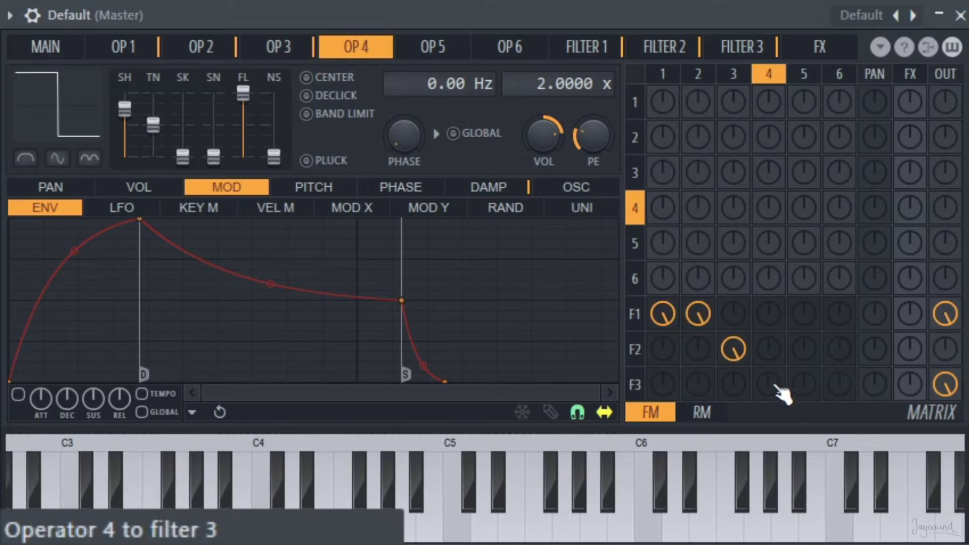
drag(774, 392, 778, 298)
key(q)
key(e)
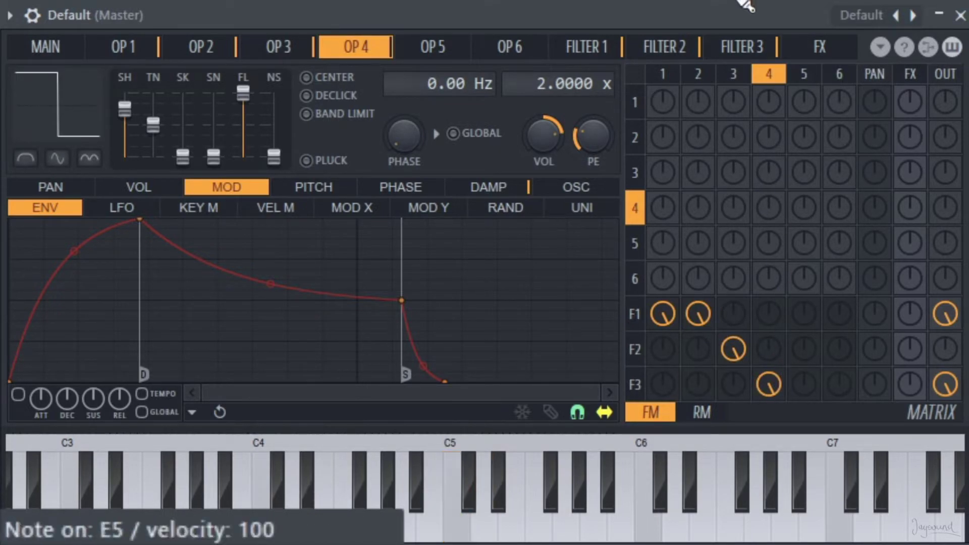
key(q)
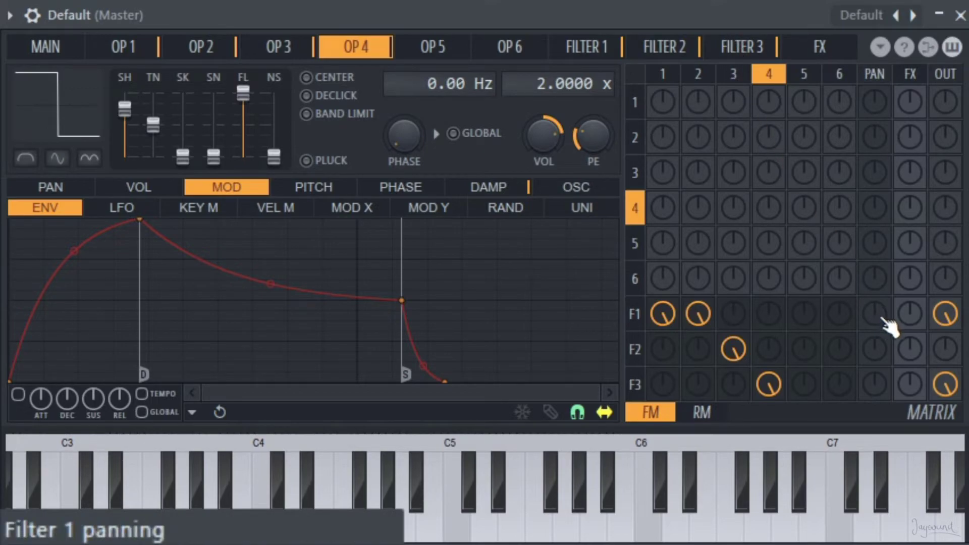
- Pan Filter 1 25% left and Filter 3 28% right, sending both fully to the effects
drag(878, 317, 878, 330)
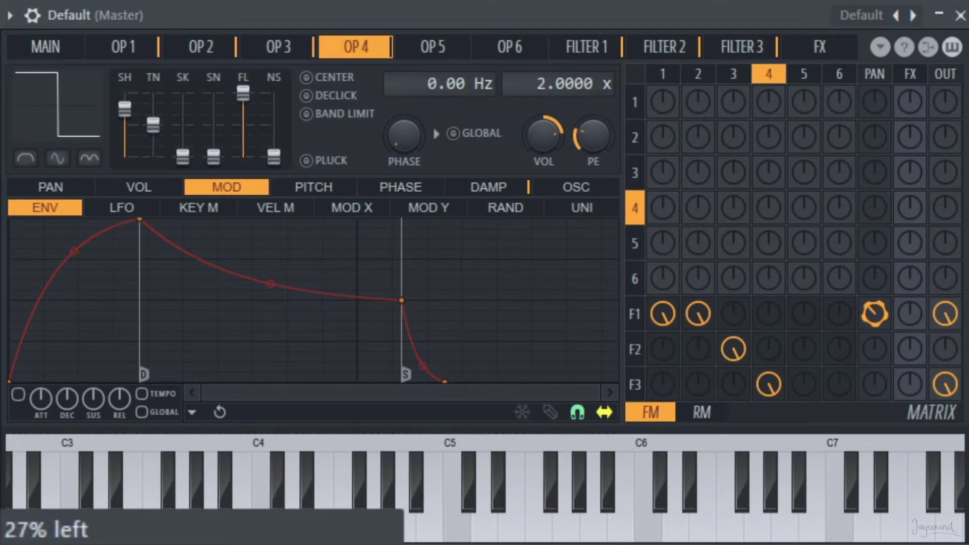
mouse_move(886, 395)
mouse_down()
mouse_move(886, 373)
mouse_move(880, 396)
mouse_up()
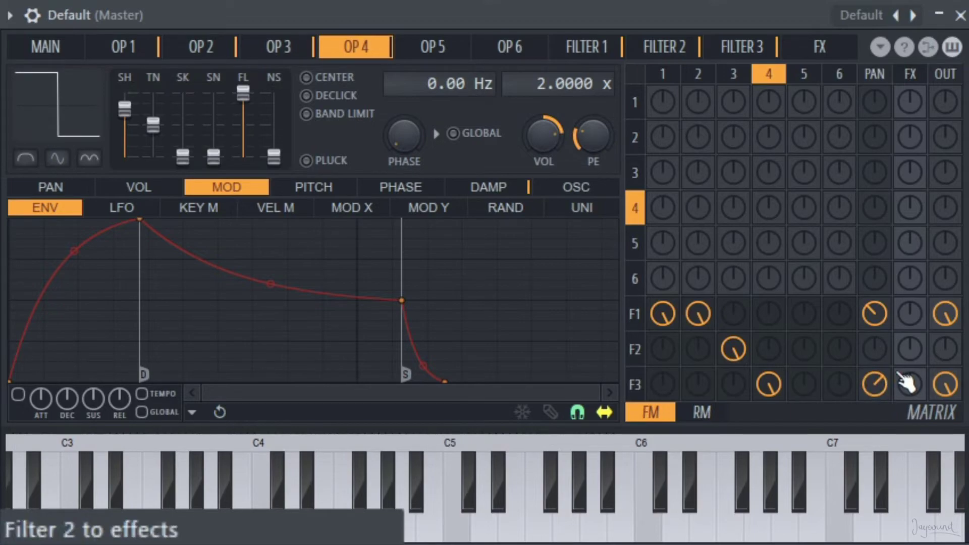
mouse_move(918, 324)
mouse_down()
mouse_move(918, 293)
mouse_move(924, 341)
mouse_up()
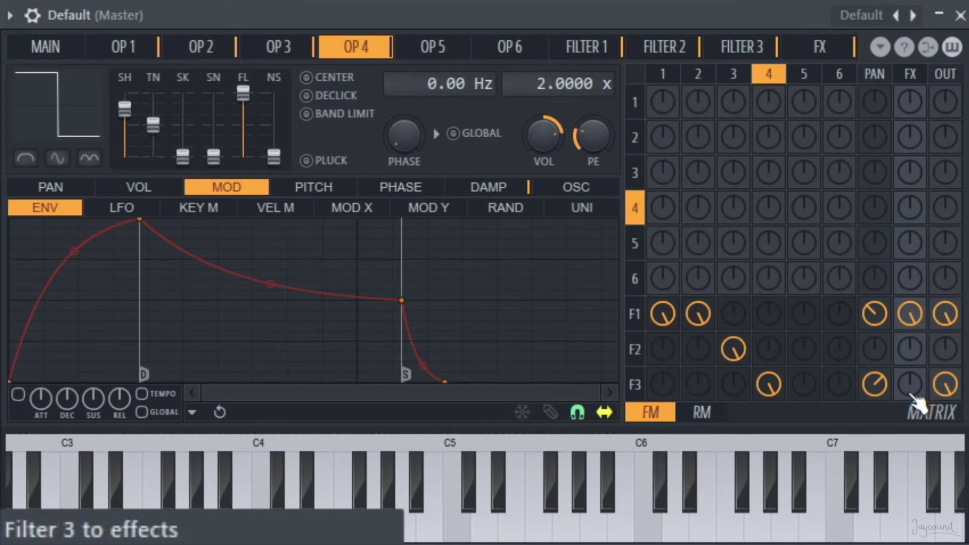
drag(916, 395, 916, 365)
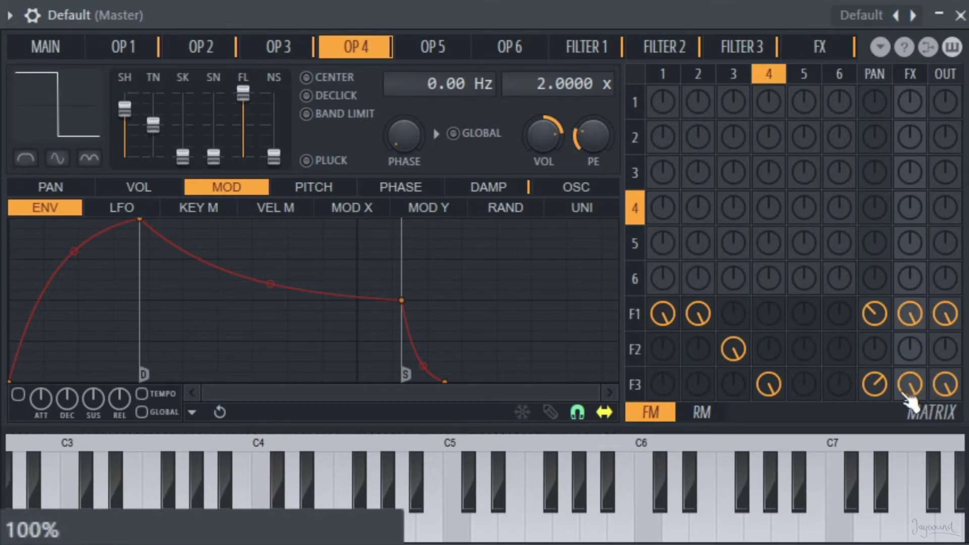
- Switch the reverb on with a 436 Hz low cut, room size 61 and 4.3 kHz high damping
click(819, 48)
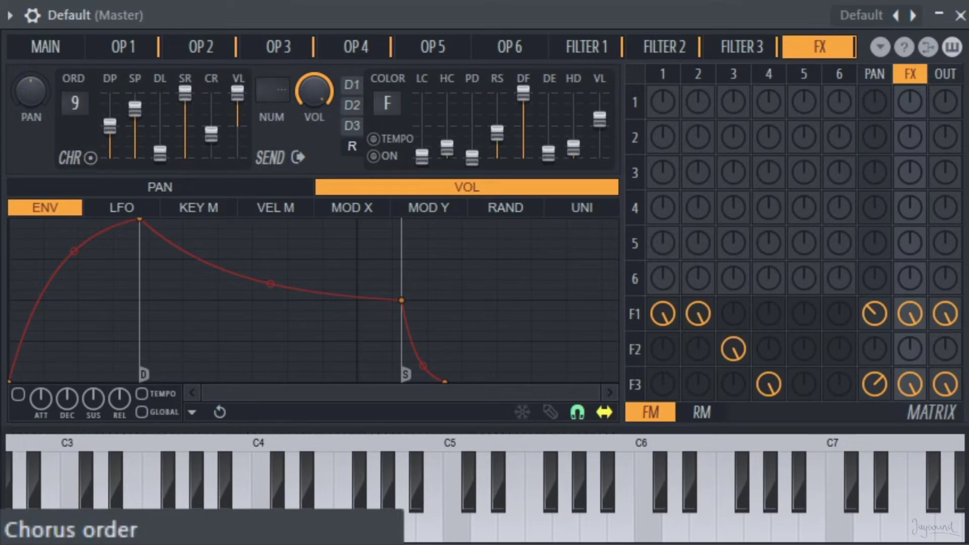
click(373, 156)
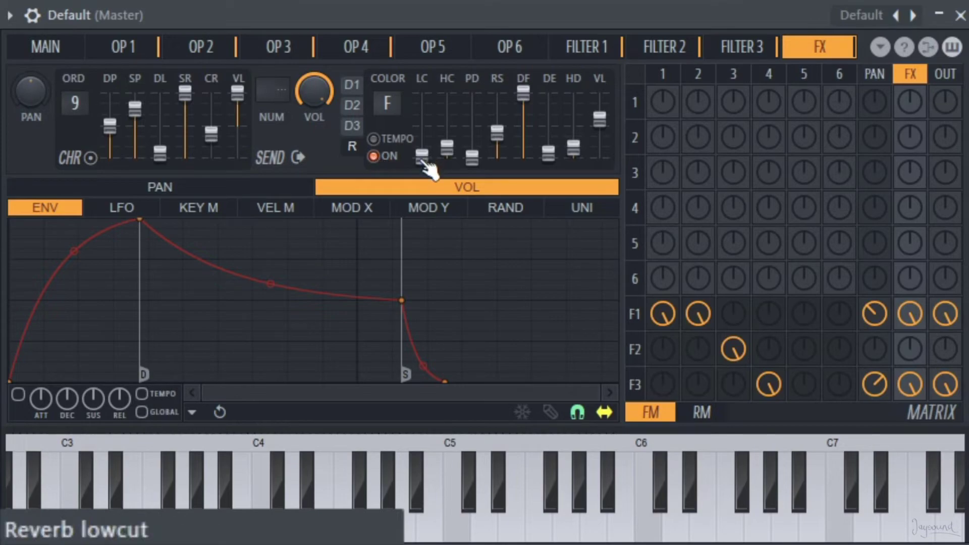
drag(425, 163, 448, 126)
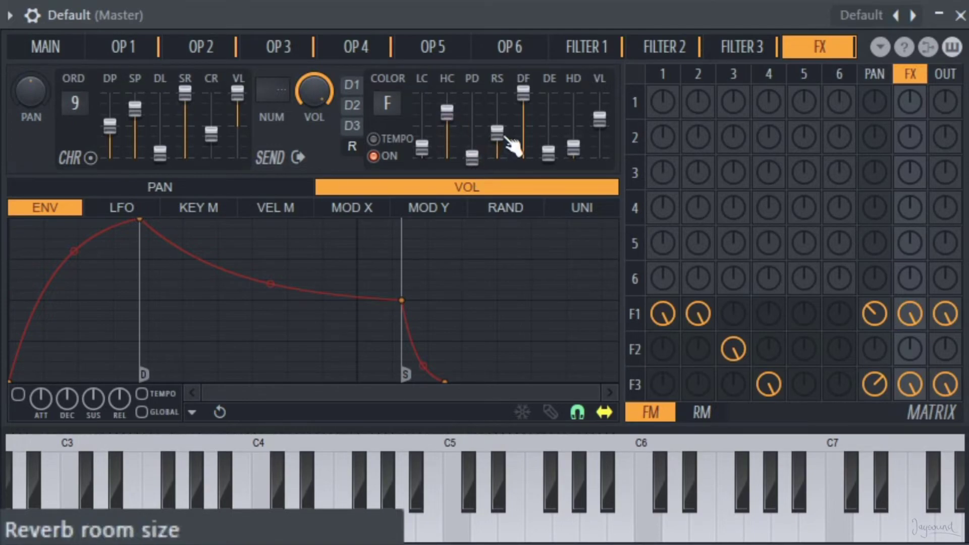
drag(503, 137, 507, 125)
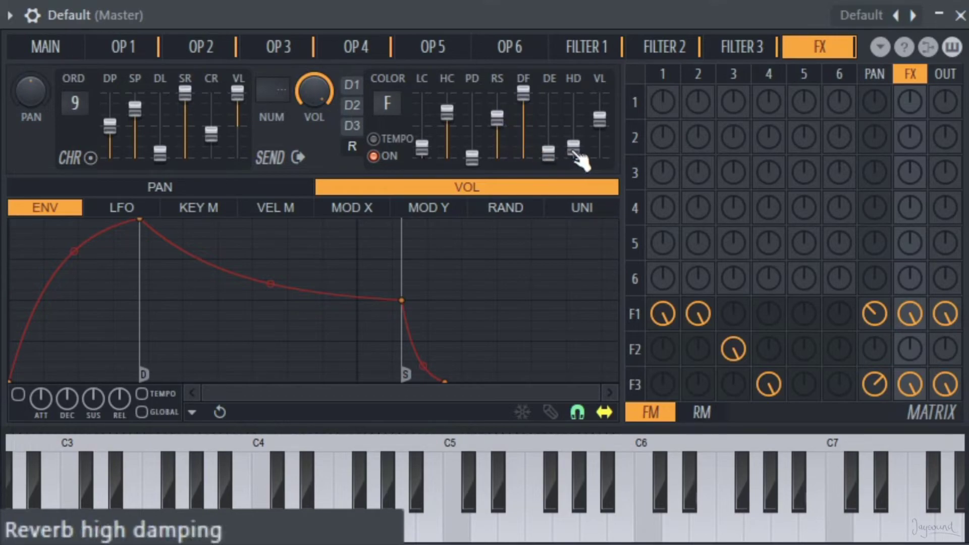
drag(577, 154, 578, 135)
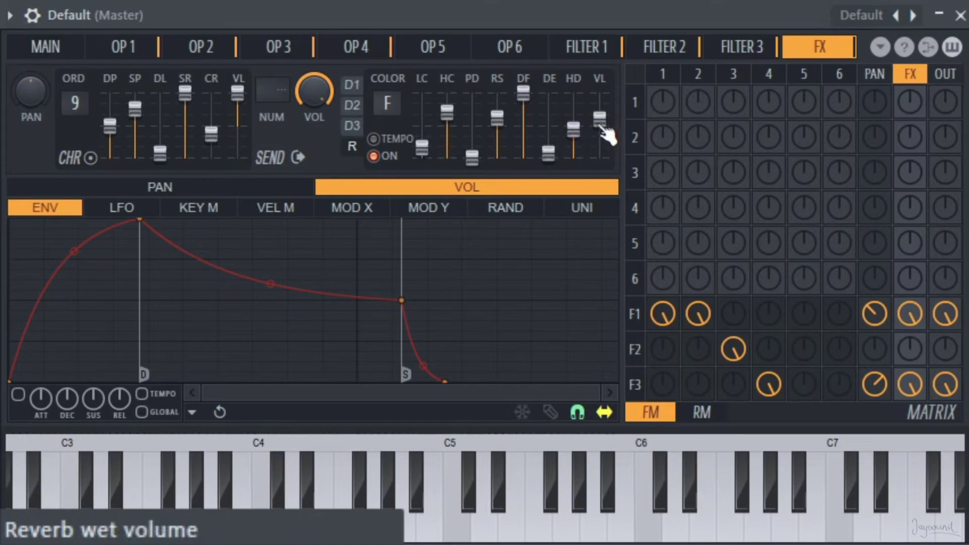
- Audition notes and raise the reverb's wet level slightly
key(q)
key(w)
key(q)
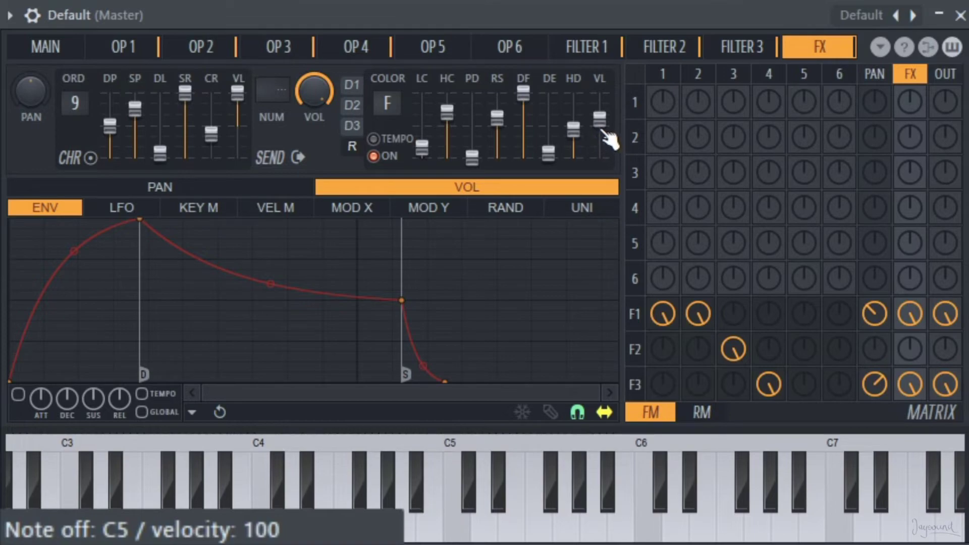
drag(603, 132, 603, 129)
key(q)
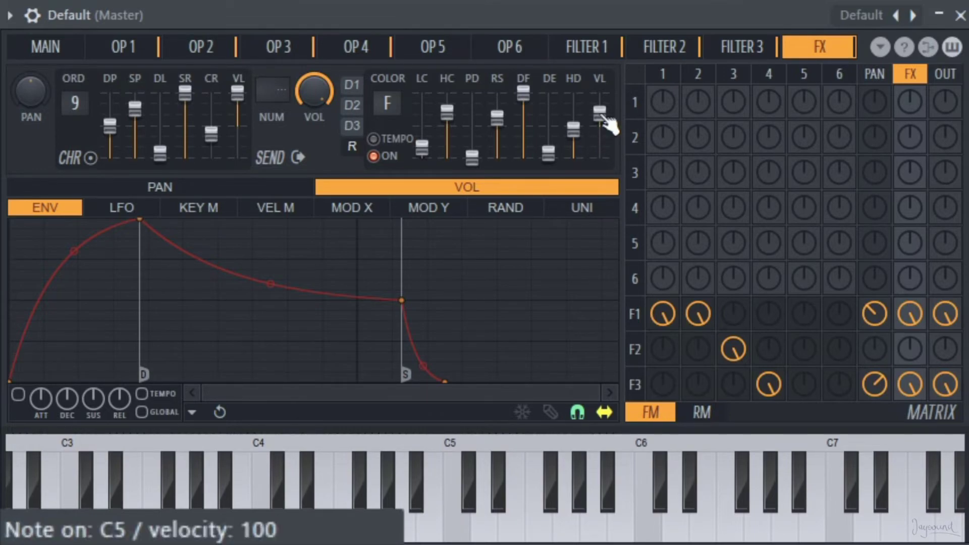
key(e)
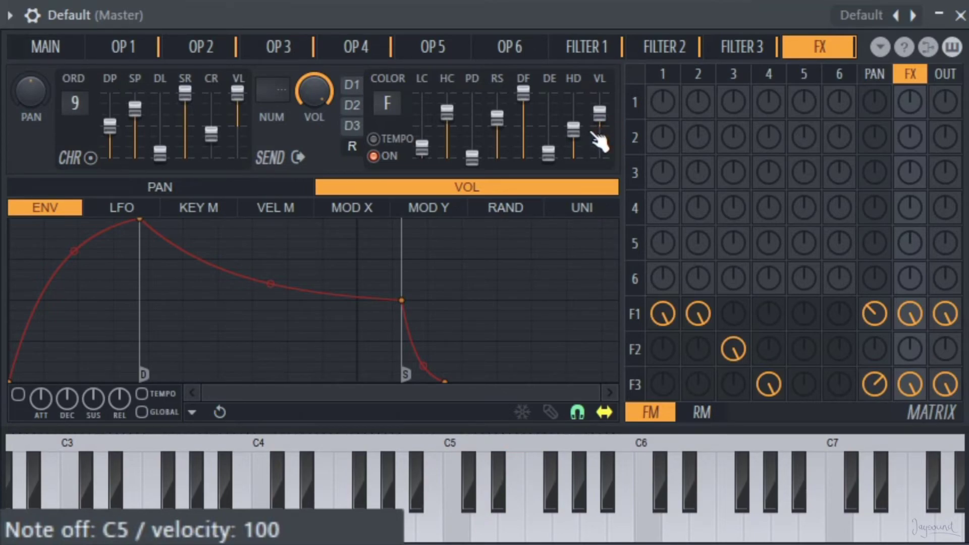
- Apply the main EQ to OUT+FX and cut band 1 by 2.5 dB at 150 Hz
click(61, 49)
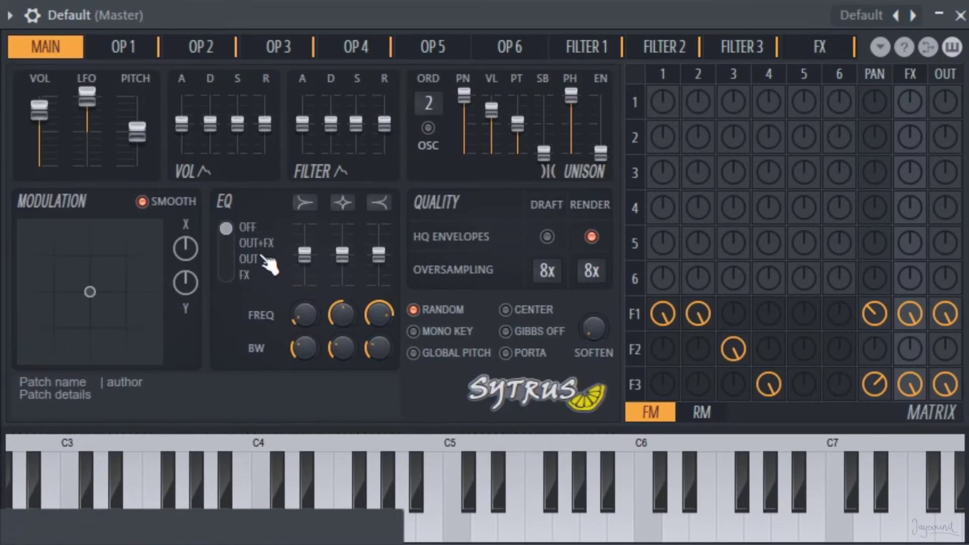
click(231, 243)
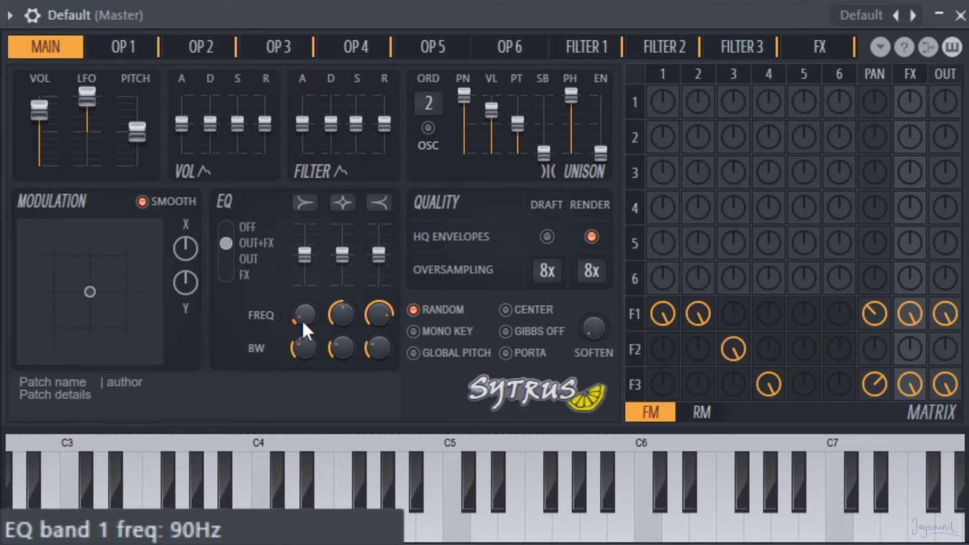
drag(307, 313, 306, 294)
drag(304, 255, 304, 264)
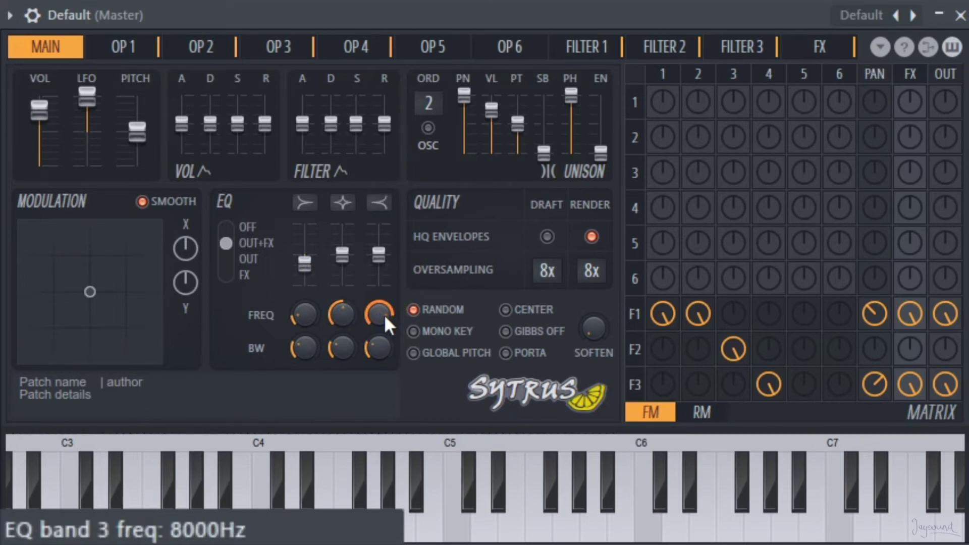
- Lower EQ band 3's frequency, boost it by 7.5 dB, and audition the result
drag(383, 314, 381, 350)
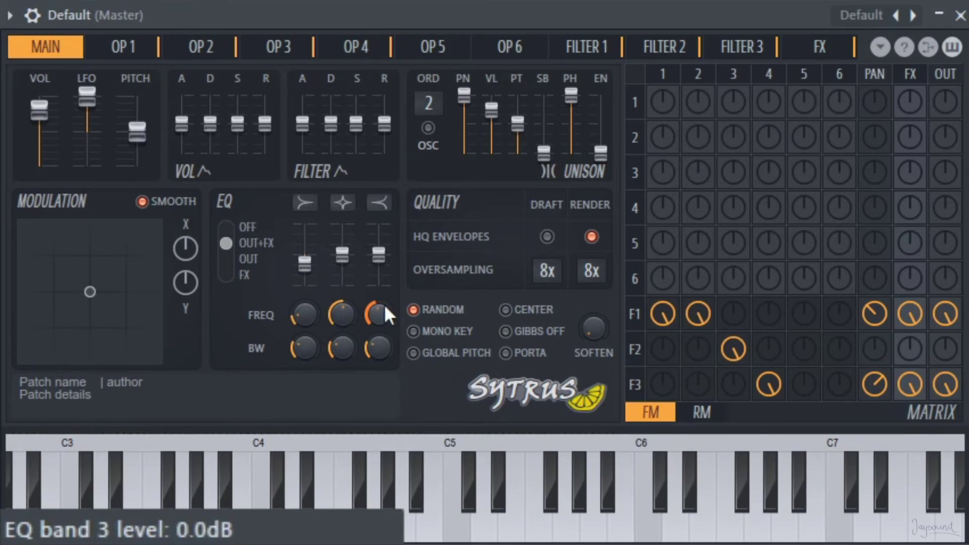
drag(378, 255, 385, 244)
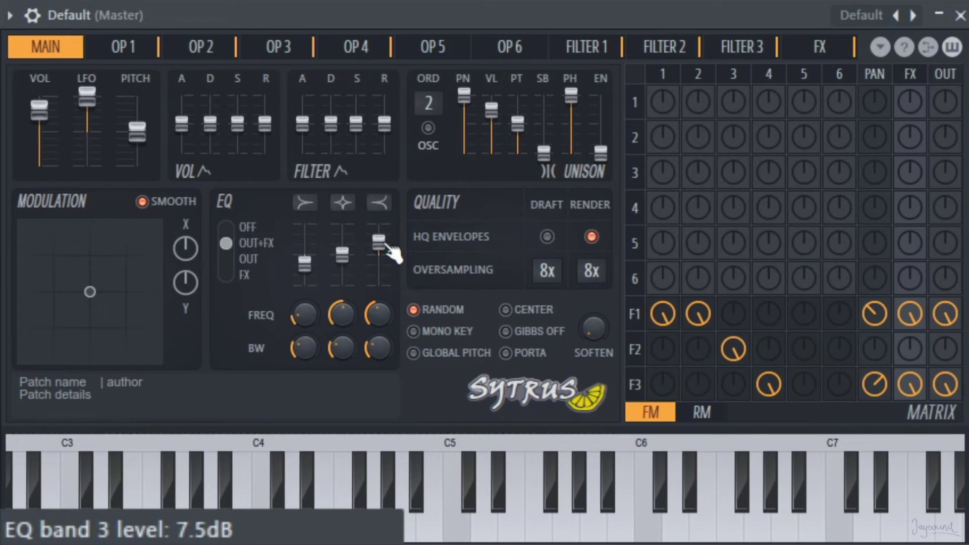
key(z)
key(x)
key(c)
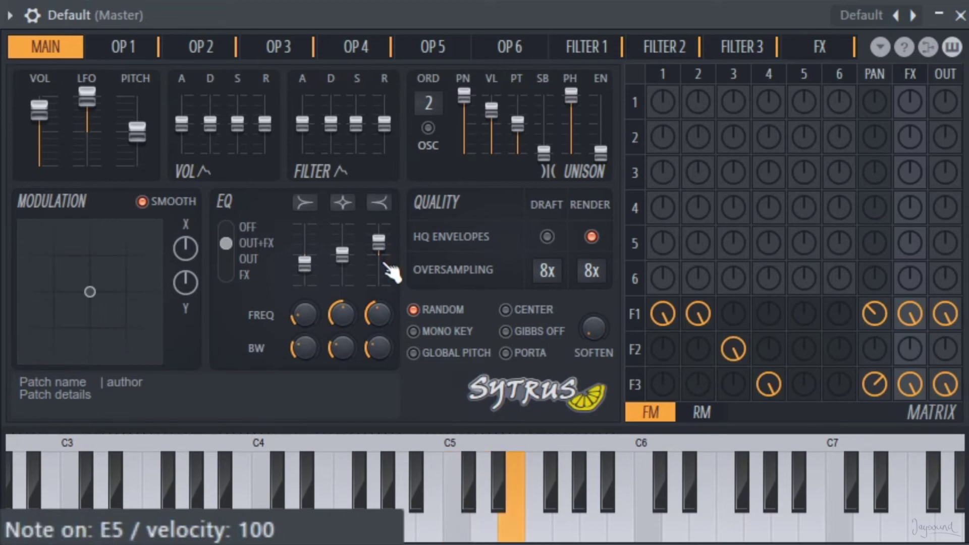
key(z)
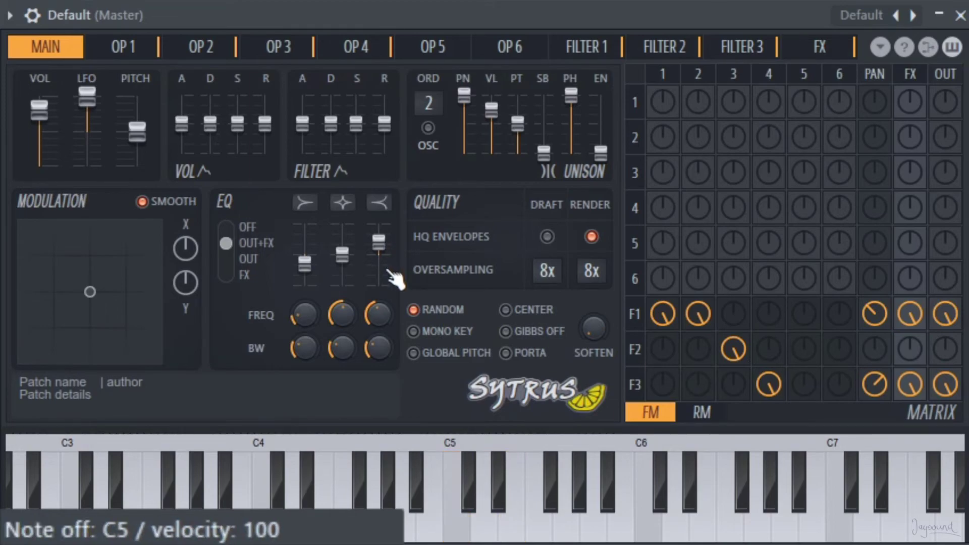